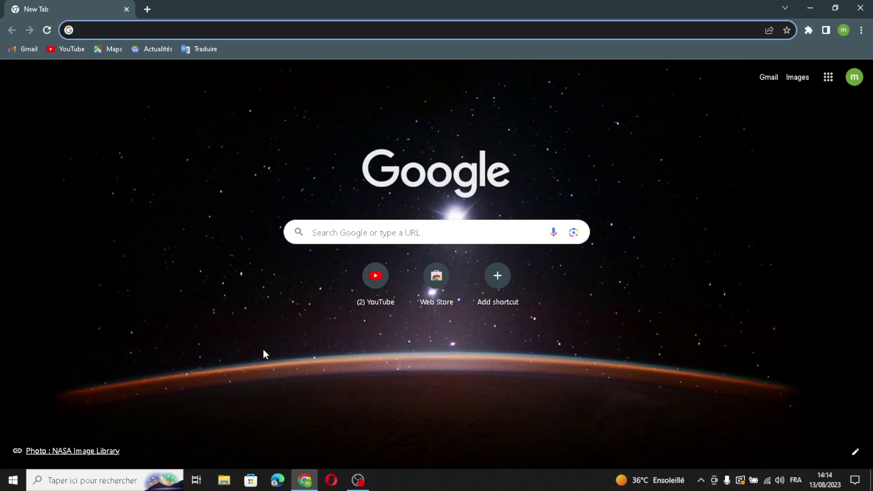
Open the Durable AI website builder site at durable.co.
{"action": "type", "text": "d"}
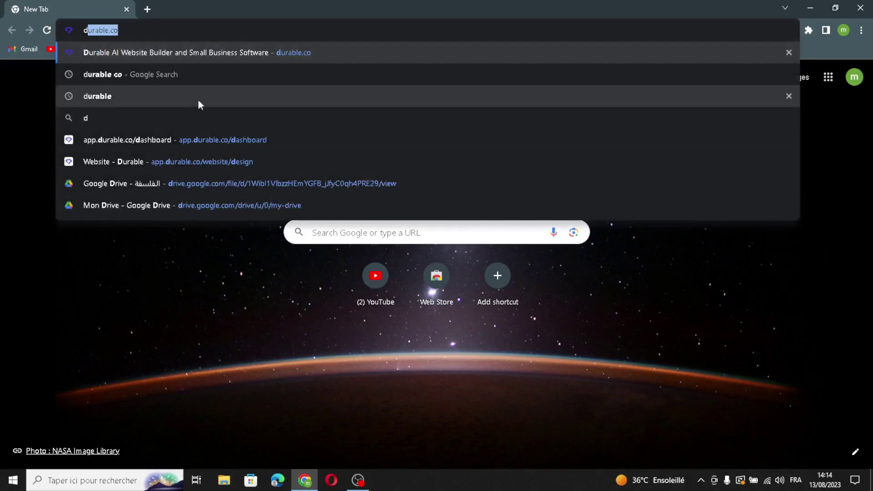
{"action": "left_click", "coordinate": [225, 50]}
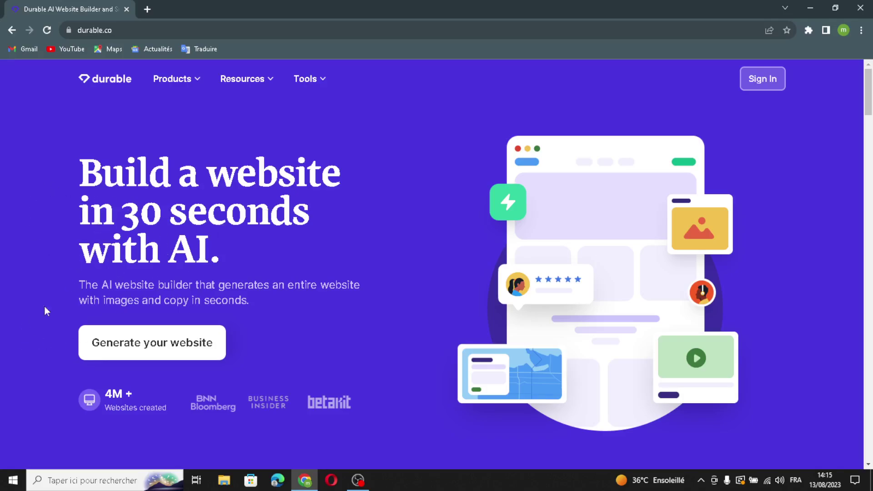
{"action": "left_click_drag", "start_coordinate": [81, 286], "coordinate": [248, 301]}
{"action": "left_click", "coordinate": [267, 314]}
{"action": "left_click_drag", "start_coordinate": [117, 285], "coordinate": [244, 308]}
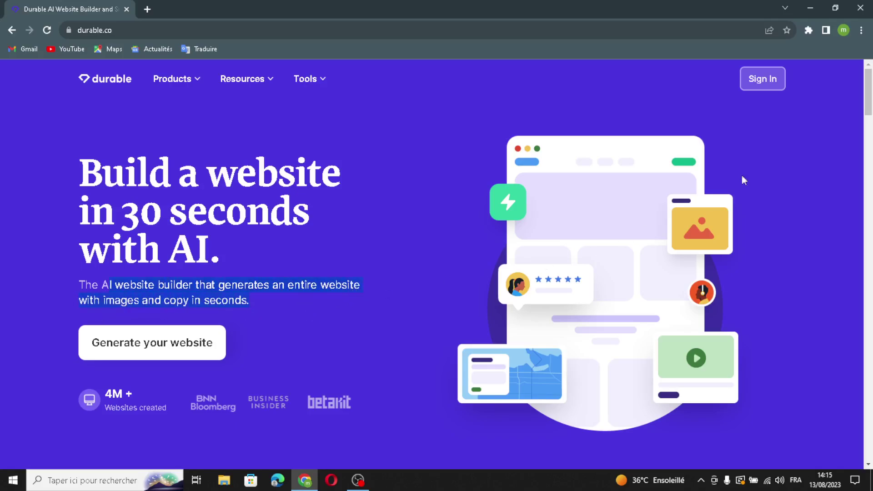
{"action": "left_click", "coordinate": [806, 130]}
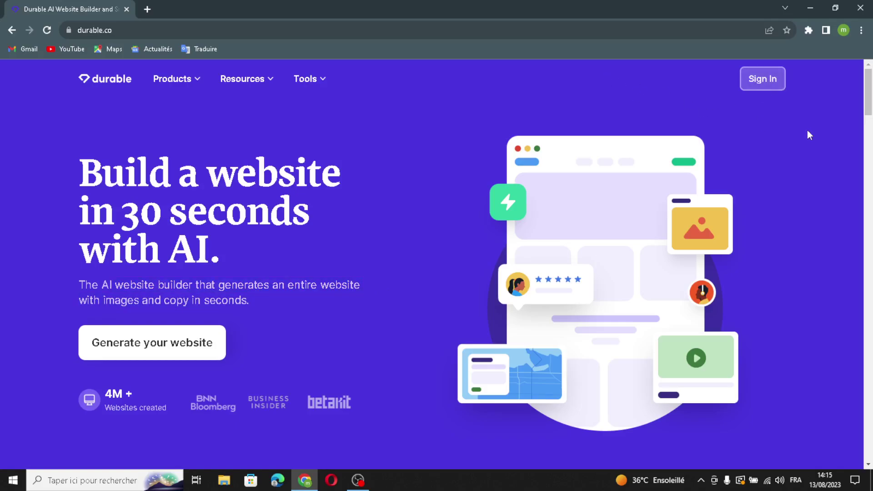
Sign in and start a new business with the business name "finance and investment".
{"action": "left_click", "coordinate": [752, 80]}
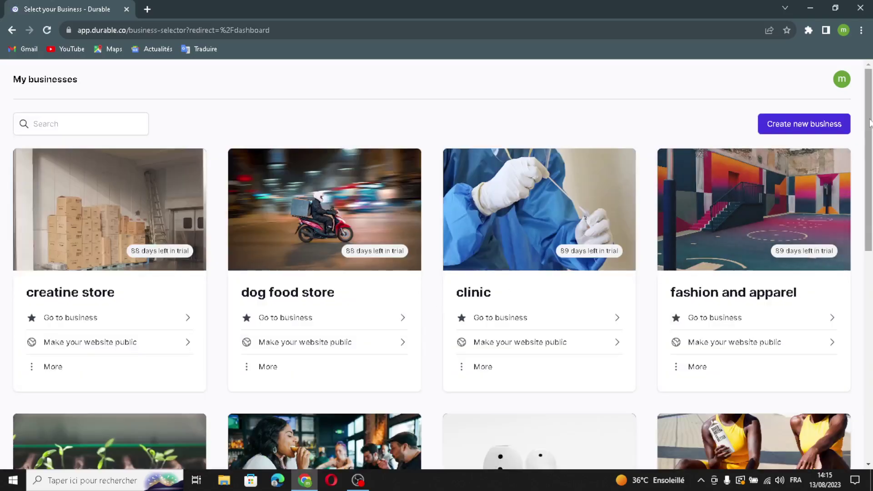
{"action": "left_click", "coordinate": [812, 123]}
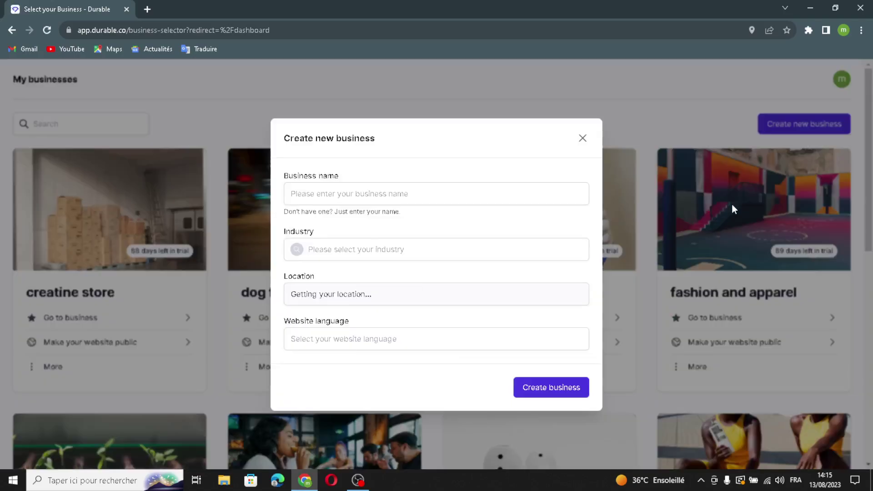
{"action": "left_click", "coordinate": [408, 195]}
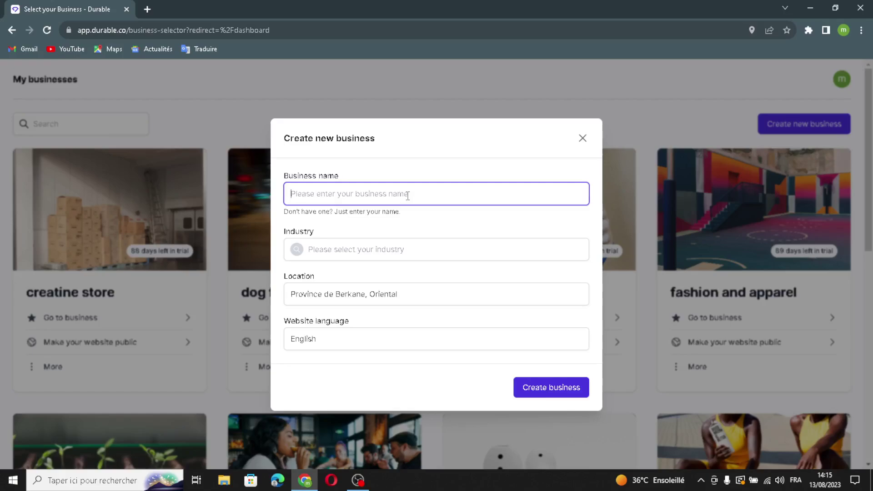
{"action": "type", "text": "financ"}
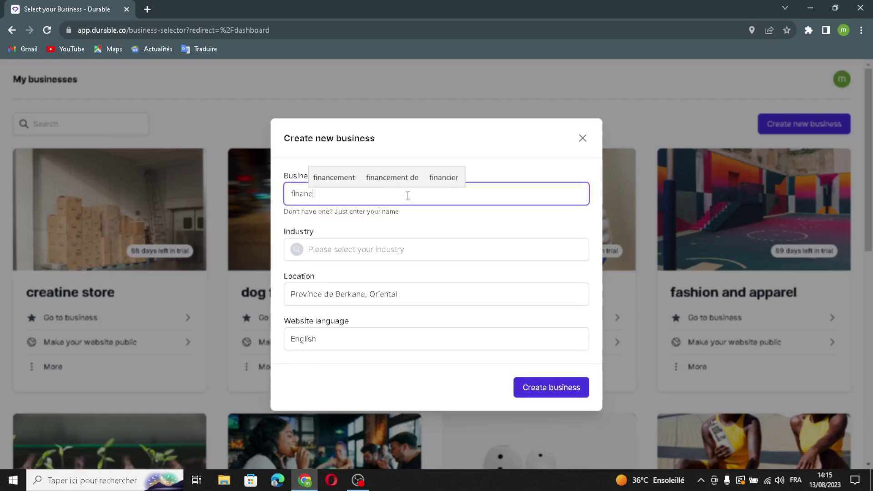
{"action": "type", "text": "e and "}
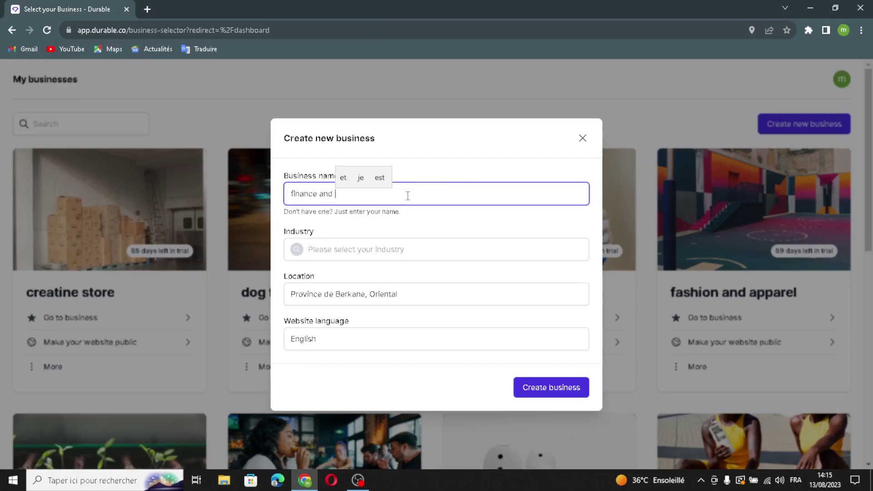
{"action": "type", "text": "invest"}
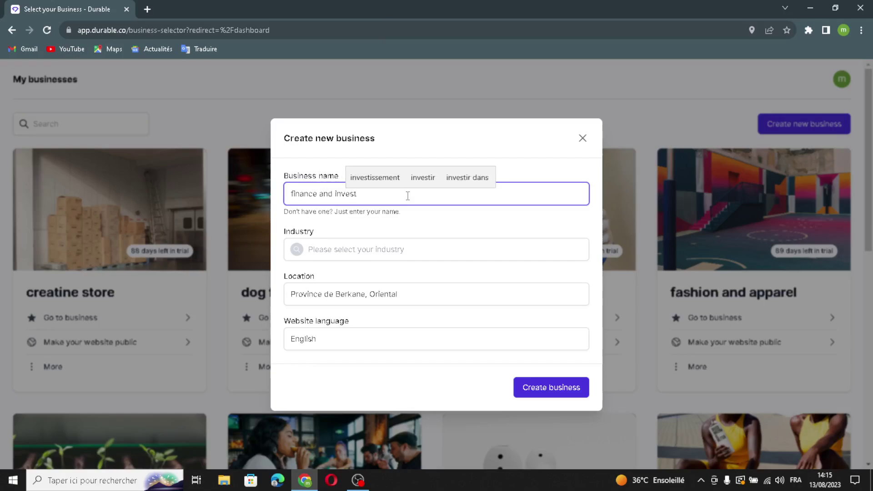
{"action": "type", "text": "ment"}
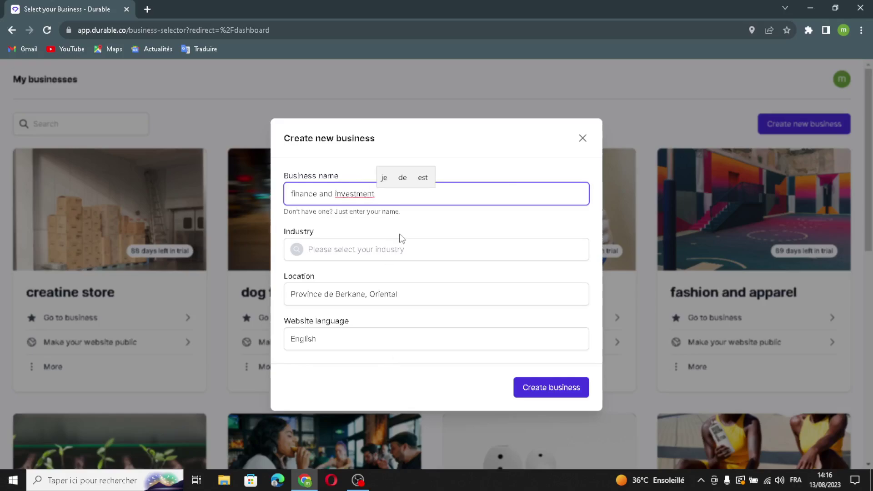
Set the industry to Financial Planning with English as the website language, and create the business.
{"action": "left_click", "coordinate": [380, 250]}
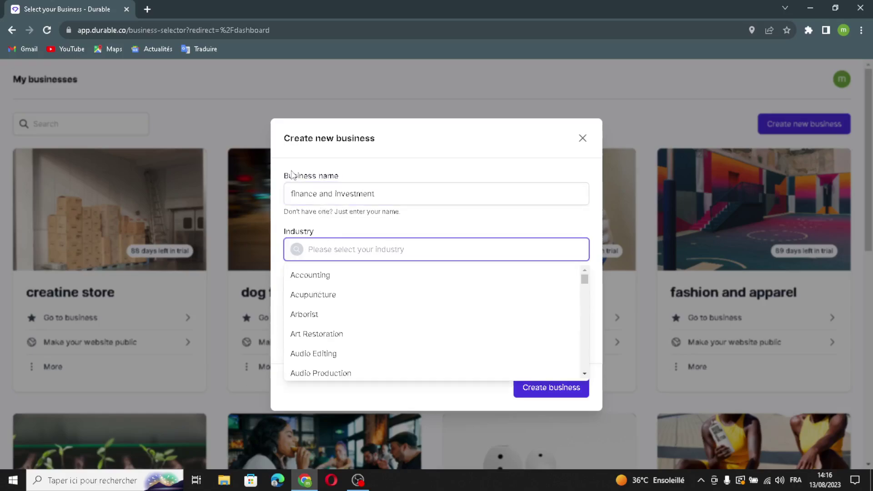
{"action": "type", "text": "fina"}
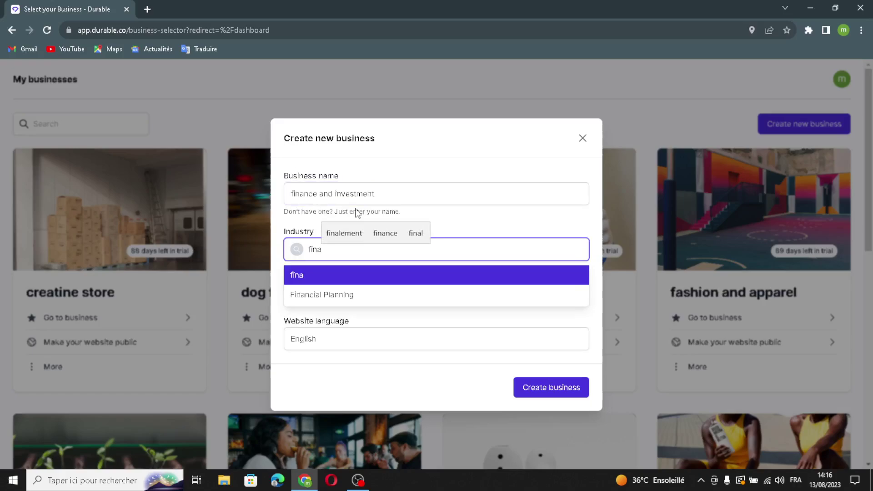
{"action": "left_click", "coordinate": [396, 295]}
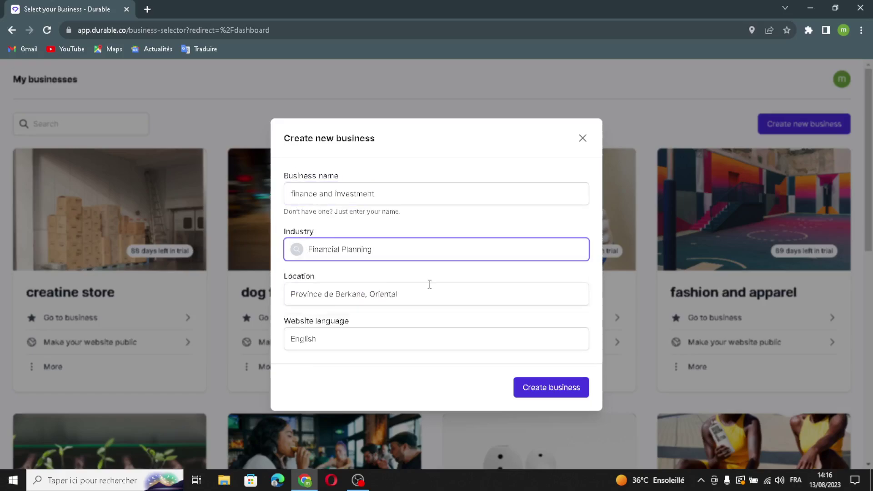
{"action": "left_click_drag", "start_coordinate": [425, 292], "coordinate": [366, 343]}
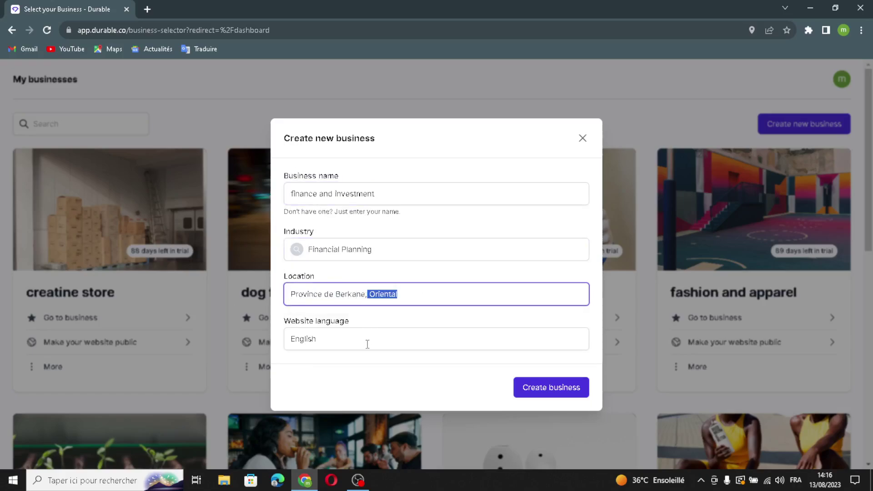
{"action": "left_click", "coordinate": [336, 339]}
{"action": "left_click", "coordinate": [345, 369]}
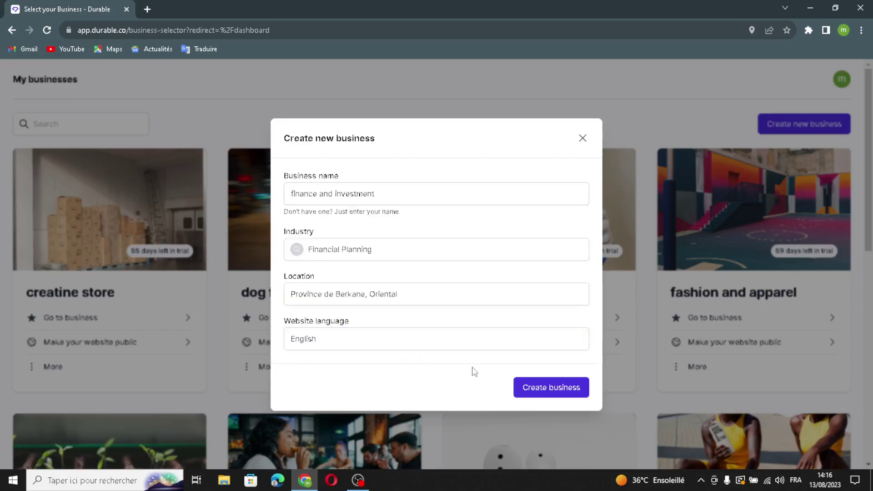
{"action": "left_click", "coordinate": [538, 388]}
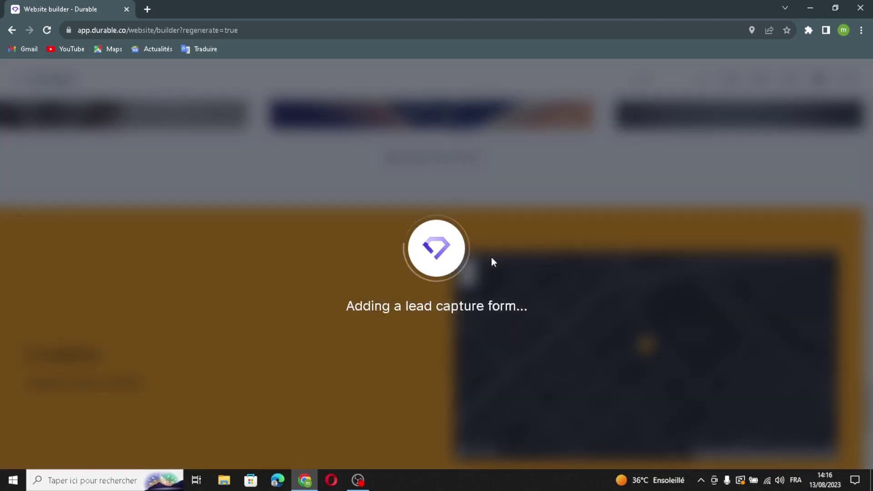
Open the generated site's header for editing and enable replacing the company name with a logo.
{"action": "scroll", "coordinate": [418, 338], "scroll_direction": "up", "scroll_amount": 20}
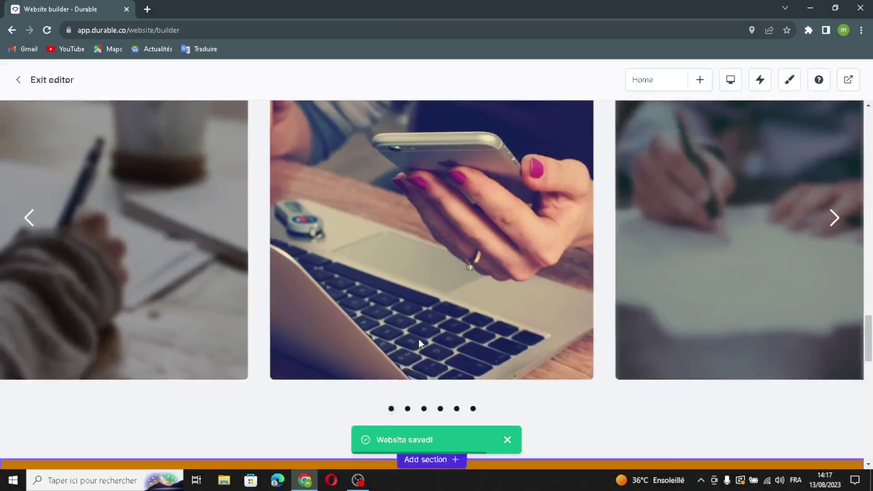
{"action": "scroll", "coordinate": [417, 335], "scroll_direction": "up", "scroll_amount": 5}
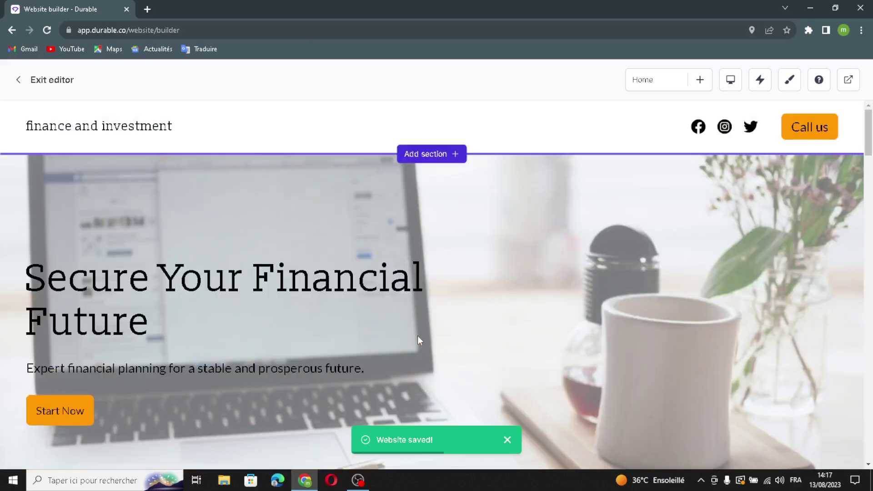
{"action": "mouse_move", "coordinate": [302, 108]}
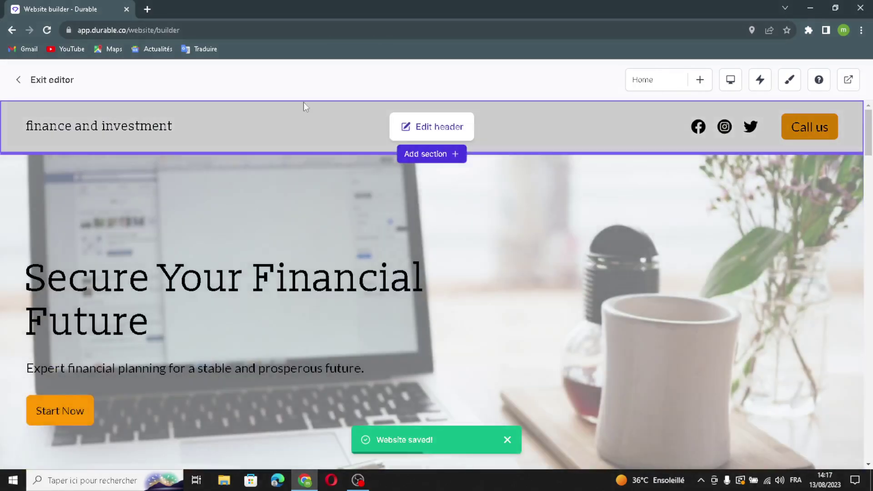
{"action": "left_click", "coordinate": [425, 124]}
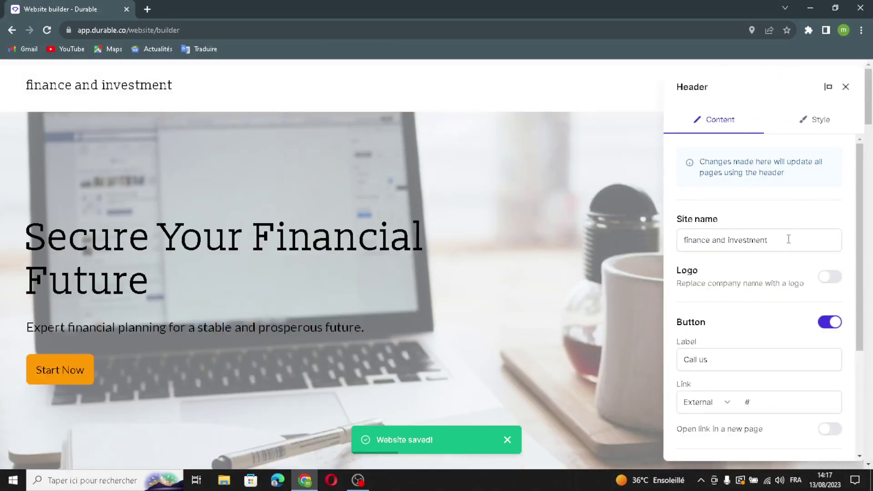
{"action": "mouse_move", "coordinate": [790, 237]}
{"action": "left_mouse_down"}
{"action": "mouse_move", "coordinate": [596, 229]}
{"action": "mouse_move", "coordinate": [793, 233]}
{"action": "left_mouse_up"}
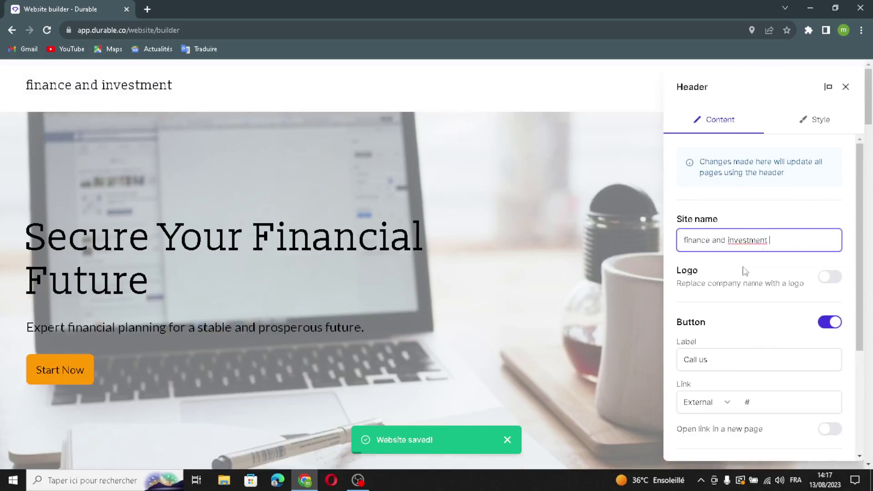
{"action": "left_click", "coordinate": [825, 278]}
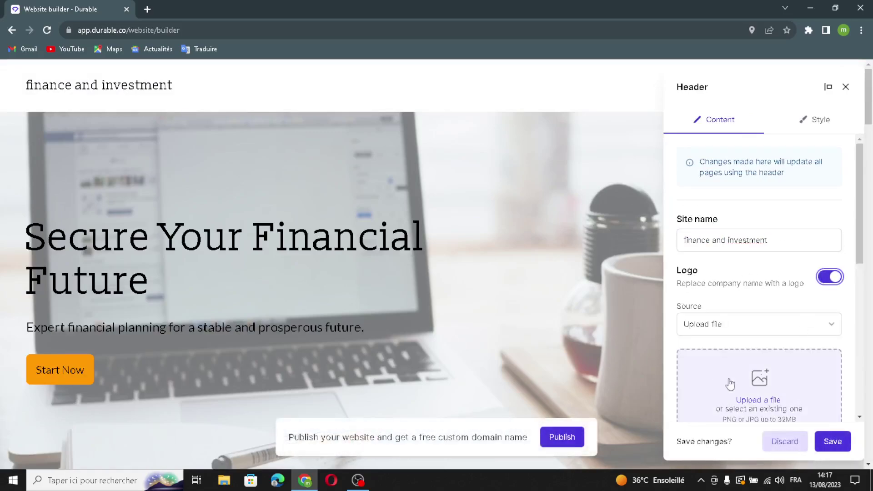
Review the header's logo source, button label, button link and social link settings.
{"action": "scroll", "coordinate": [818, 292], "scroll_direction": "down", "scroll_amount": 5}
{"action": "scroll", "coordinate": [712, 245], "scroll_direction": "up", "scroll_amount": 5}
{"action": "scroll", "coordinate": [708, 362], "scroll_direction": "down", "scroll_amount": 2}
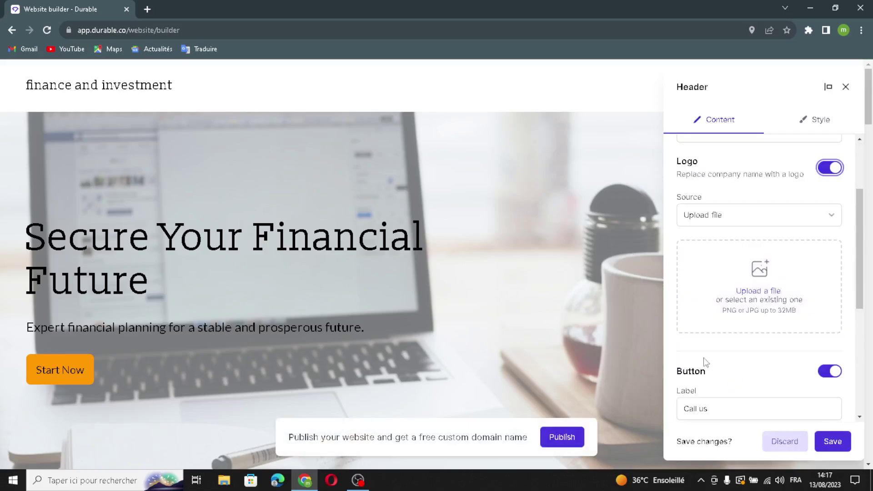
{"action": "scroll", "coordinate": [773, 309], "scroll_direction": "down", "scroll_amount": 3}
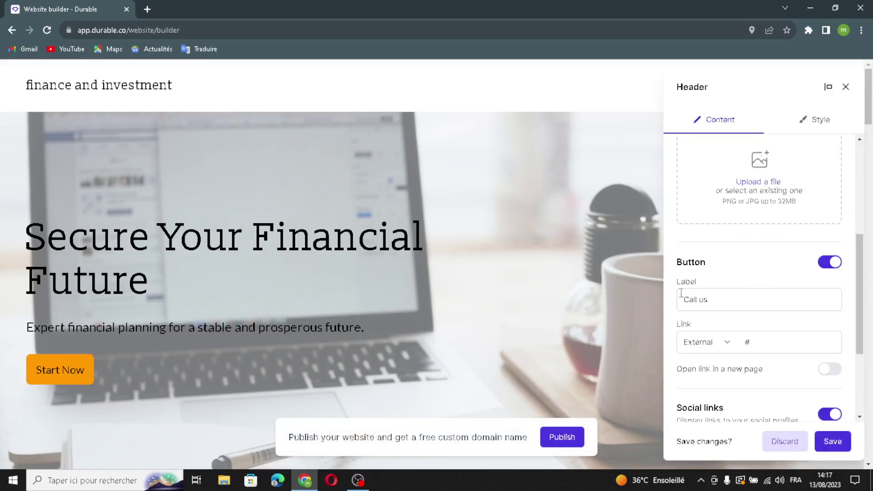
{"action": "left_click_drag", "start_coordinate": [718, 301], "coordinate": [691, 302]}
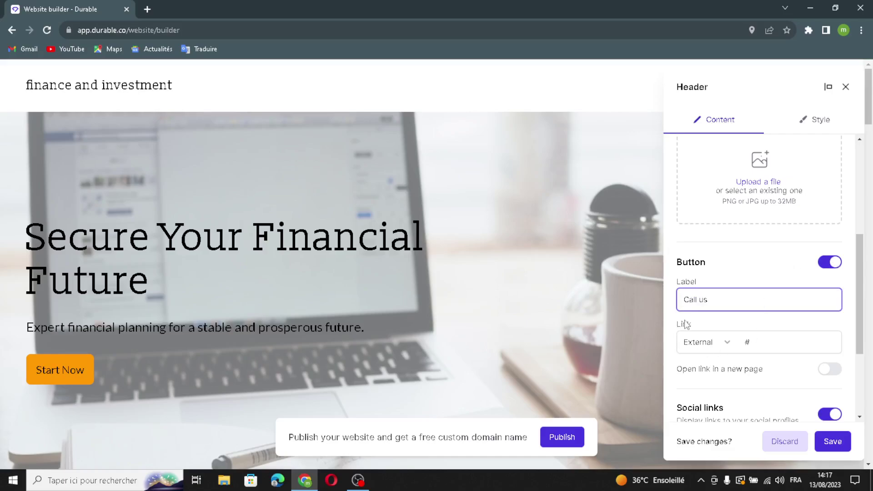
{"action": "left_click", "coordinate": [784, 351]}
{"action": "scroll", "coordinate": [701, 312], "scroll_direction": "down", "scroll_amount": 3}
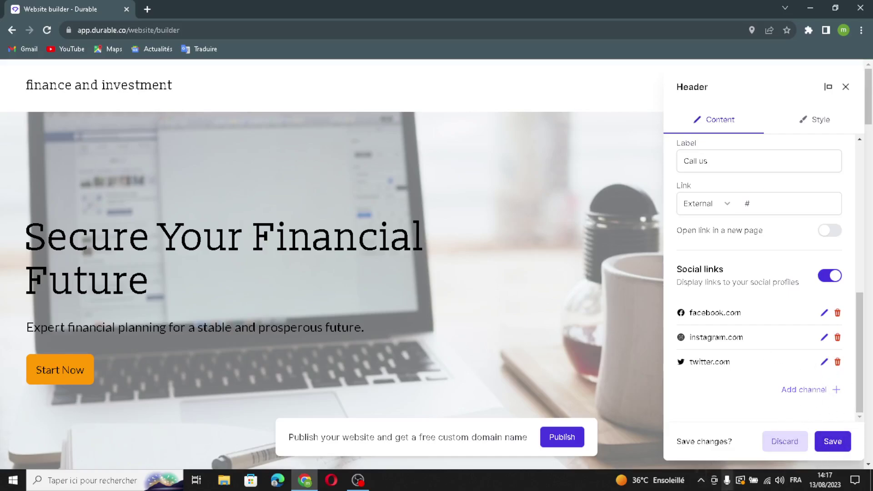
{"action": "left_click", "coordinate": [806, 390]}
{"action": "left_click", "coordinate": [422, 250]}
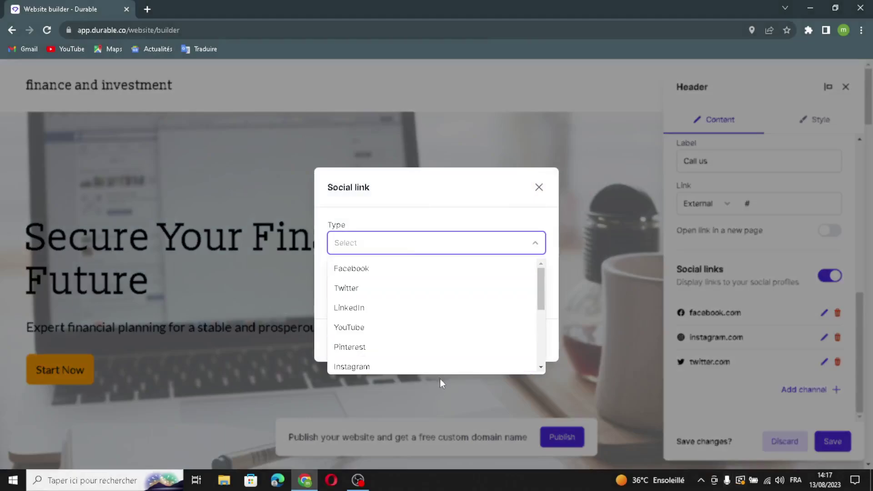
{"action": "left_click", "coordinate": [416, 411]}
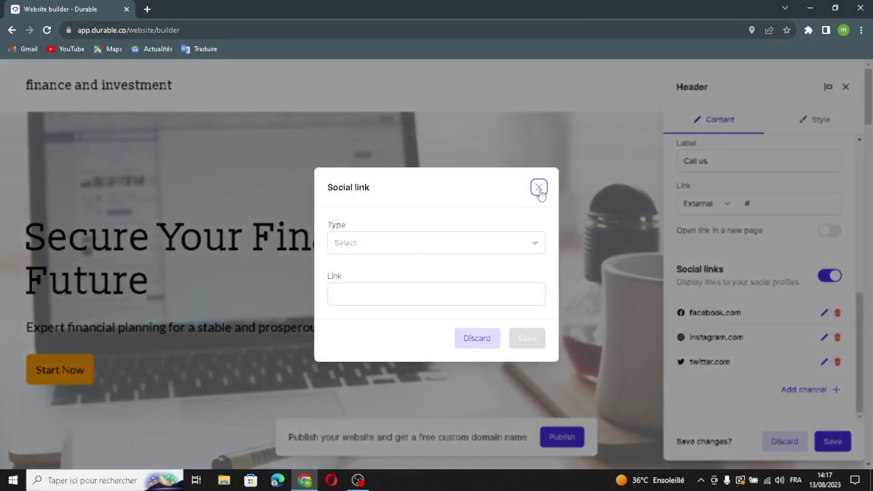
{"action": "left_click", "coordinate": [539, 188]}
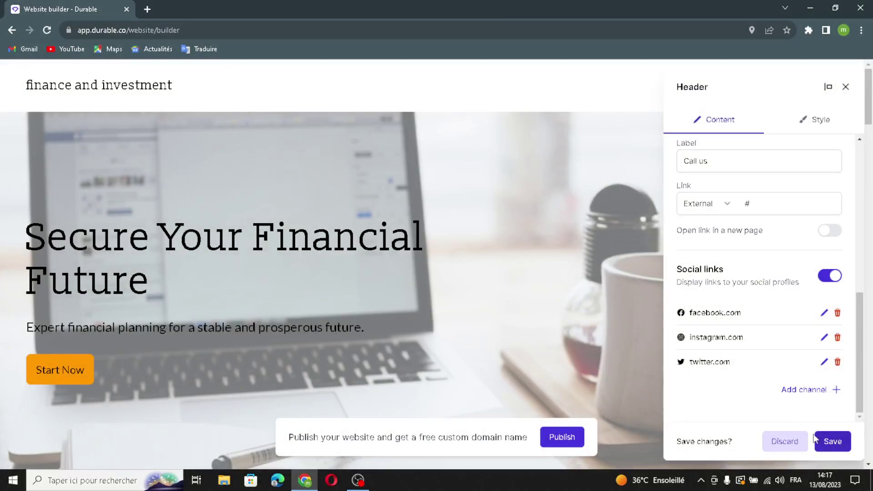
Save the header changes.
{"action": "left_click", "coordinate": [832, 442]}
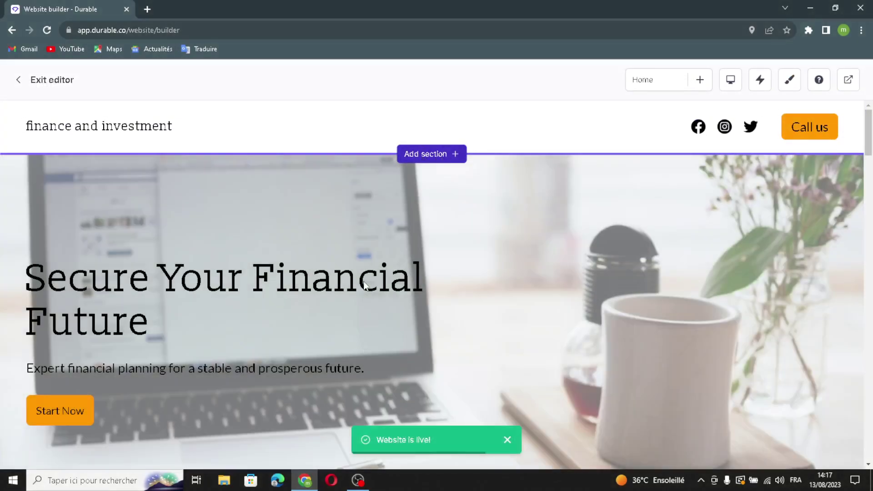
Browse the section types and apps that can be added below the header, without adding one.
{"action": "left_click", "coordinate": [432, 154]}
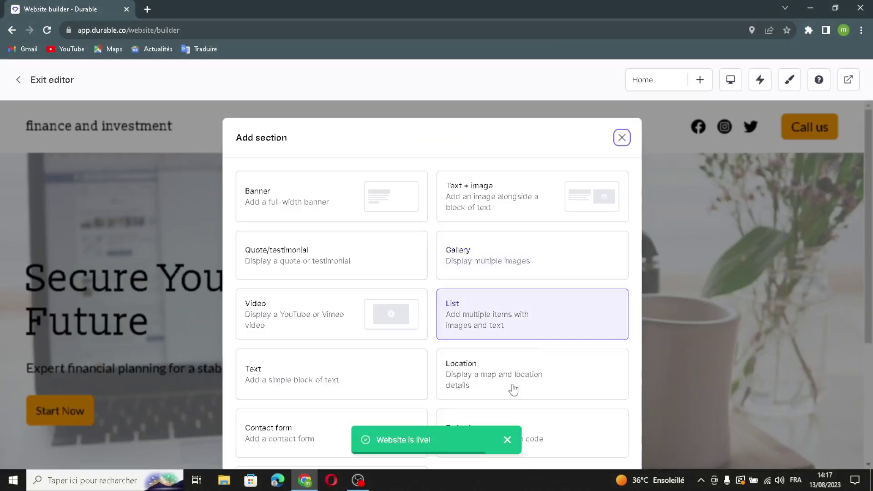
{"action": "scroll", "coordinate": [513, 390], "scroll_direction": "down", "scroll_amount": 4}
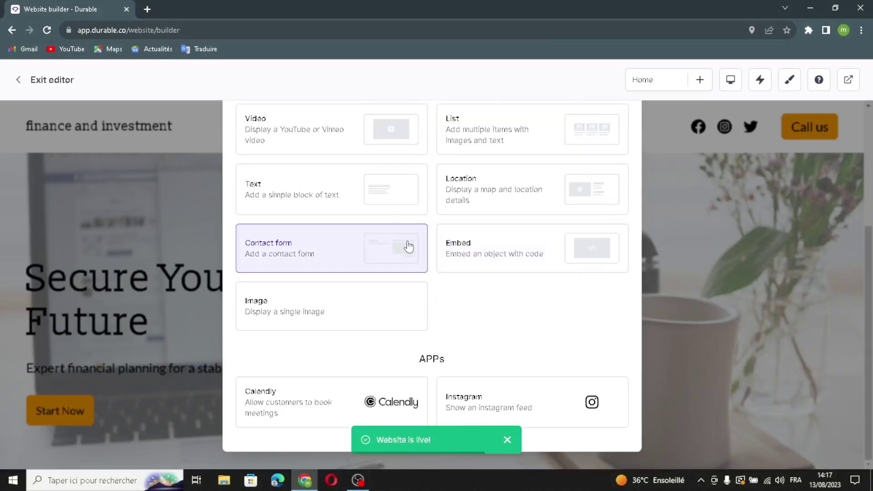
{"action": "scroll", "coordinate": [408, 247], "scroll_direction": "up", "scroll_amount": 4}
{"action": "scroll", "coordinate": [511, 289], "scroll_direction": "down", "scroll_amount": 4}
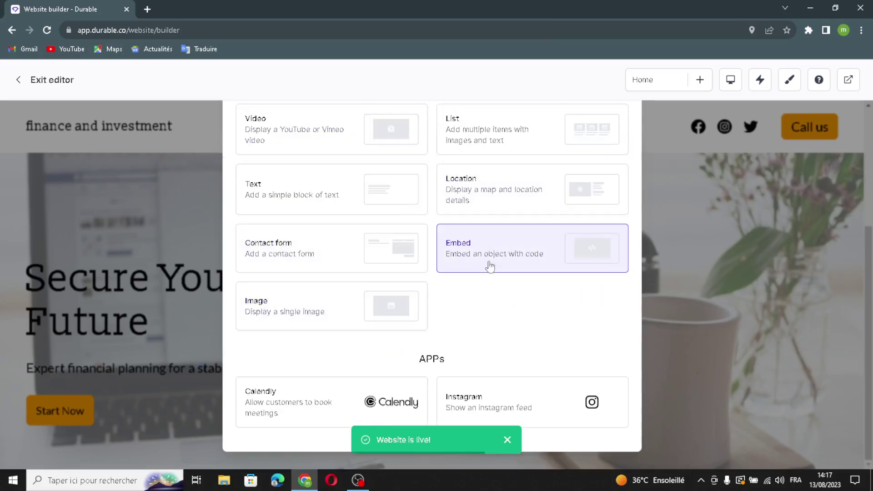
{"action": "scroll", "coordinate": [487, 264], "scroll_direction": "up", "scroll_amount": 4}
{"action": "scroll", "coordinate": [501, 273], "scroll_direction": "down", "scroll_amount": 4}
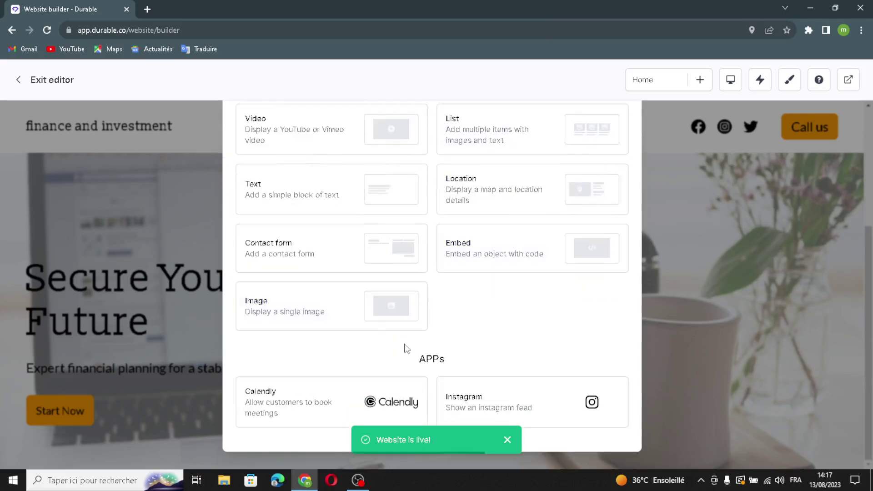
{"action": "scroll", "coordinate": [505, 207], "scroll_direction": "up", "scroll_amount": 4}
{"action": "left_click", "coordinate": [620, 136]}
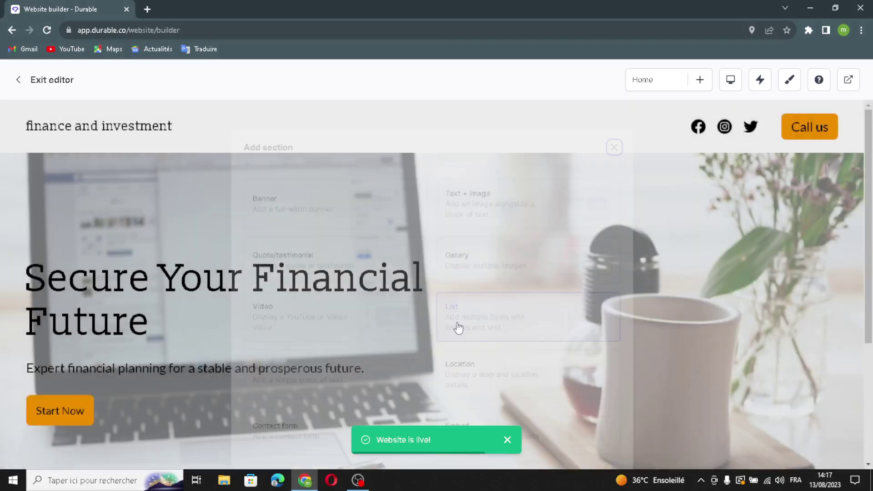
Open the banner section for editing and regenerate its heading and subtext with AI.
{"action": "scroll", "coordinate": [457, 325], "scroll_direction": "down", "scroll_amount": 3}
{"action": "scroll", "coordinate": [287, 327], "scroll_direction": "up", "scroll_amount": 3}
{"action": "scroll", "coordinate": [284, 342], "scroll_direction": "down", "scroll_amount": 3}
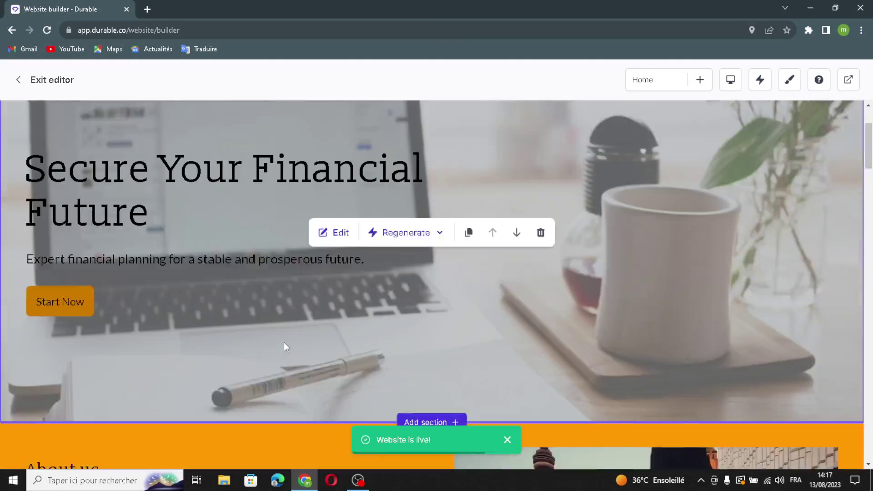
{"action": "left_click", "coordinate": [337, 179]}
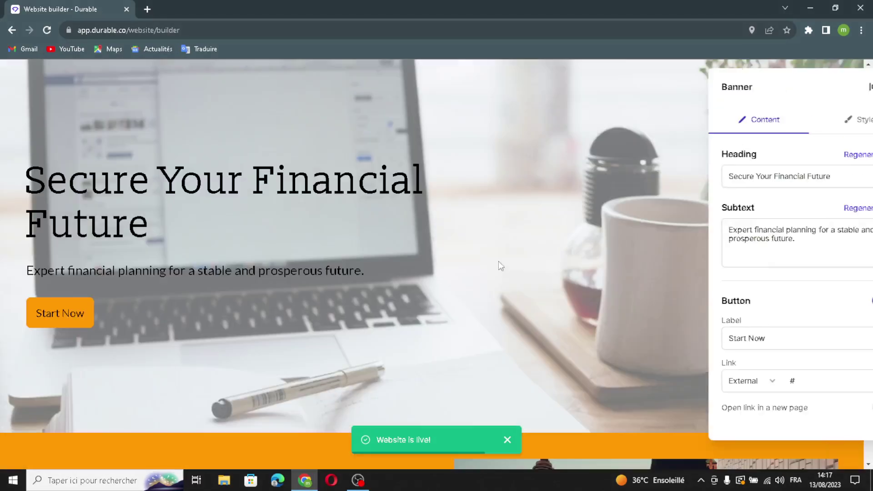
{"action": "left_click_drag", "start_coordinate": [792, 170], "coordinate": [676, 194]}
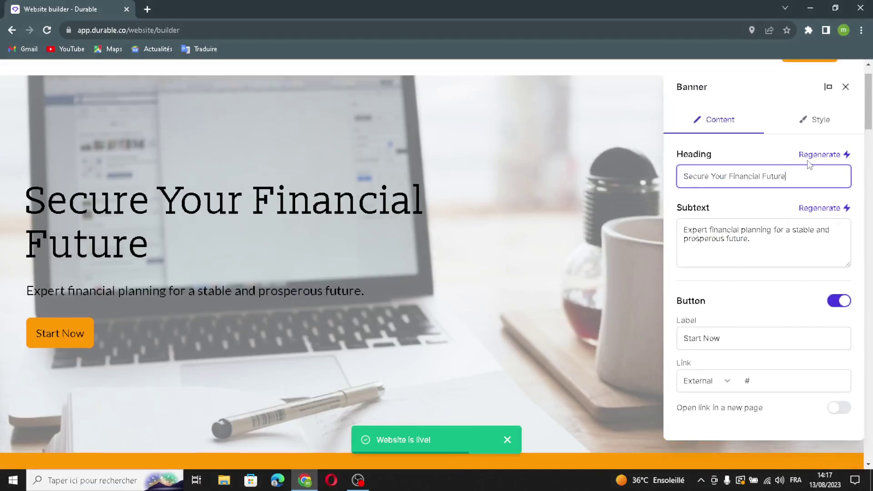
{"action": "left_click", "coordinate": [821, 154]}
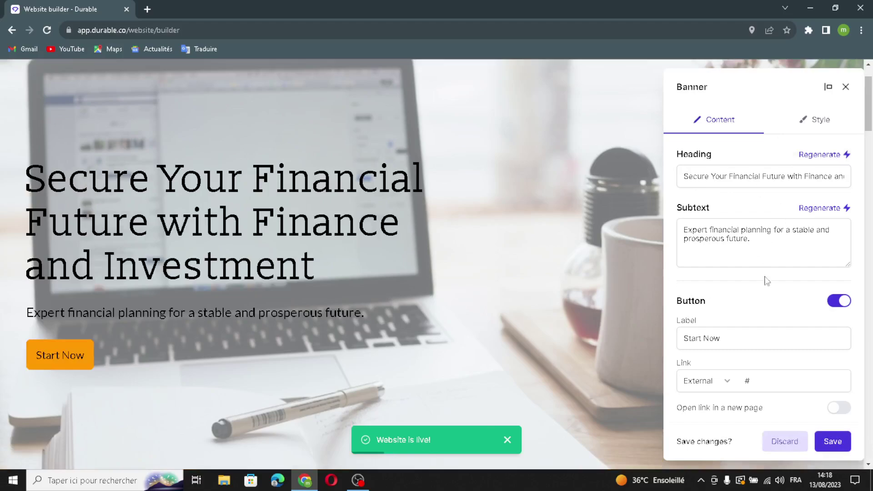
{"action": "left_click_drag", "start_coordinate": [778, 247], "coordinate": [821, 229]}
{"action": "left_click", "coordinate": [817, 246]}
{"action": "left_click", "coordinate": [819, 208]}
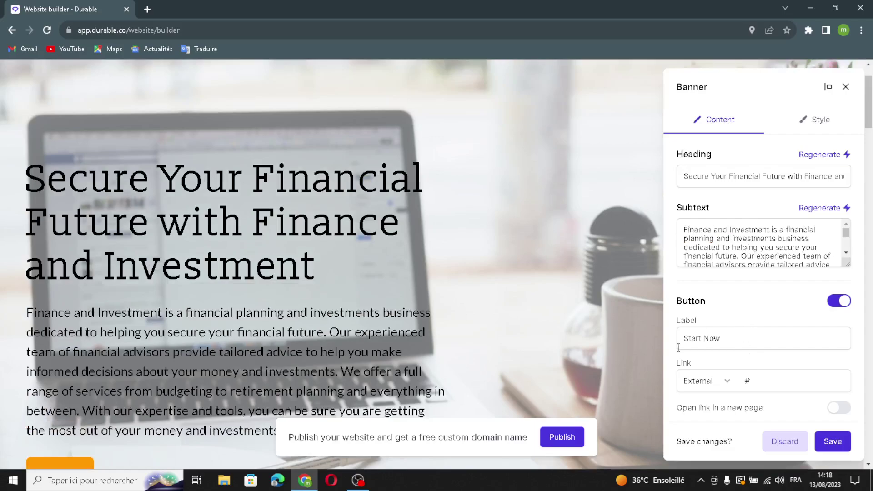
Check the banner button's label and link, and save the banner changes.
{"action": "left_click_drag", "start_coordinate": [742, 342], "coordinate": [655, 347]}
{"action": "left_click_drag", "start_coordinate": [772, 342], "coordinate": [657, 348]}
{"action": "left_click", "coordinate": [730, 334]}
{"action": "left_click", "coordinate": [754, 383]}
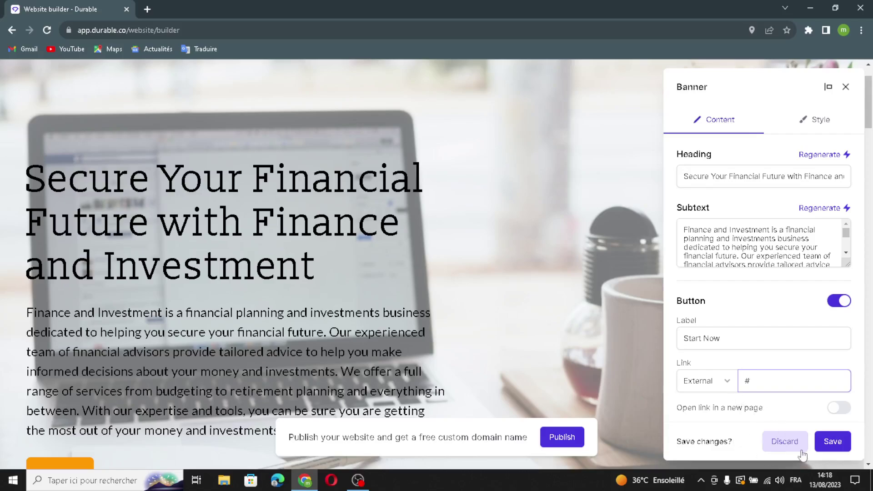
{"action": "left_click", "coordinate": [831, 448]}
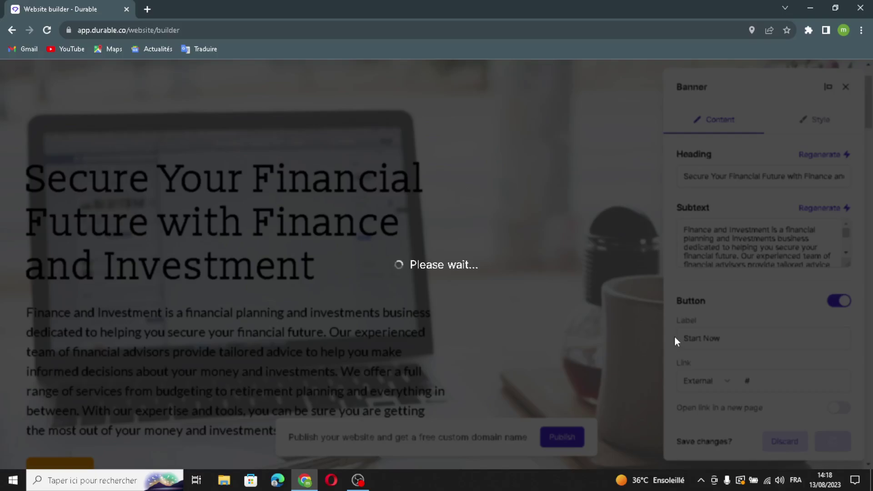
Open the About us section for editing and regenerate its text content and image with AI.
{"action": "scroll", "coordinate": [495, 295], "scroll_direction": "down", "scroll_amount": 3}
{"action": "scroll", "coordinate": [495, 295], "scroll_direction": "down", "scroll_amount": 3}
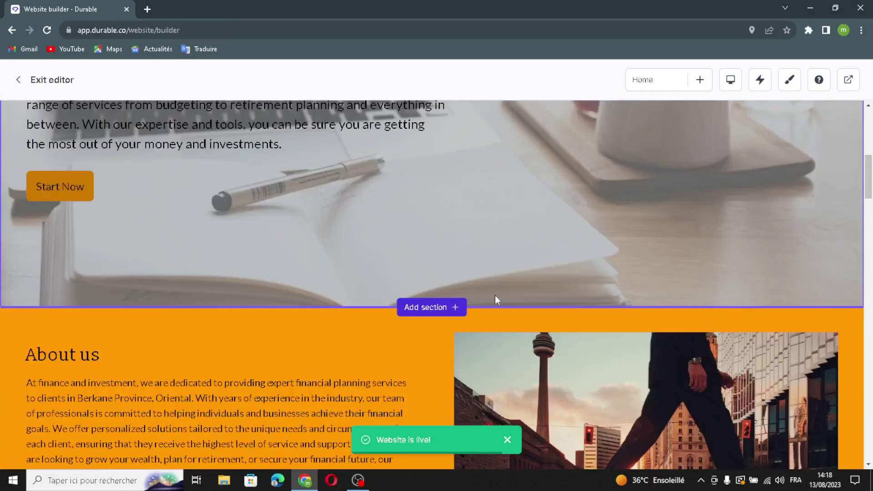
{"action": "scroll", "coordinate": [494, 295], "scroll_direction": "down", "scroll_amount": 3}
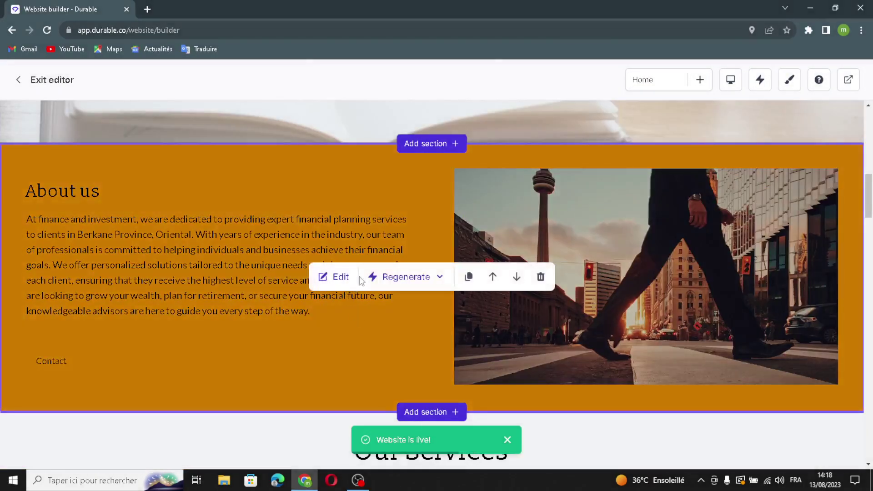
{"action": "left_click", "coordinate": [334, 277]}
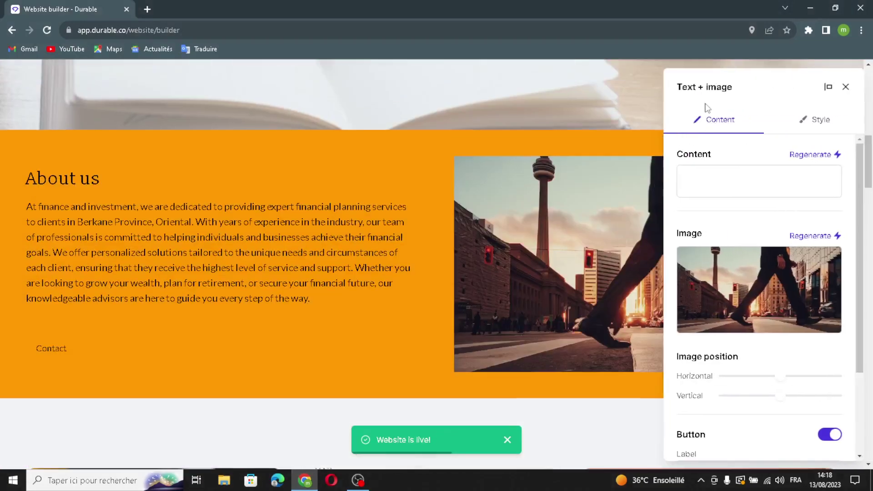
{"action": "left_click", "coordinate": [814, 155]}
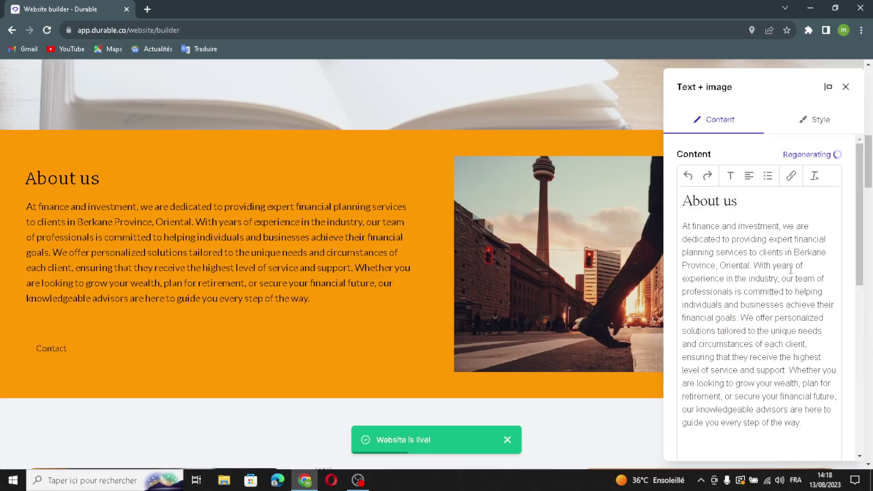
{"action": "scroll", "coordinate": [791, 270], "scroll_direction": "down", "scroll_amount": 5}
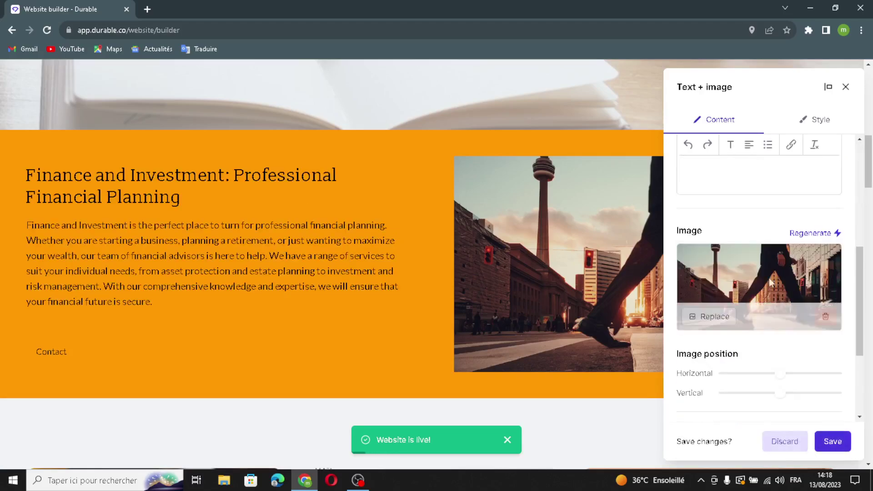
{"action": "left_click", "coordinate": [826, 233]}
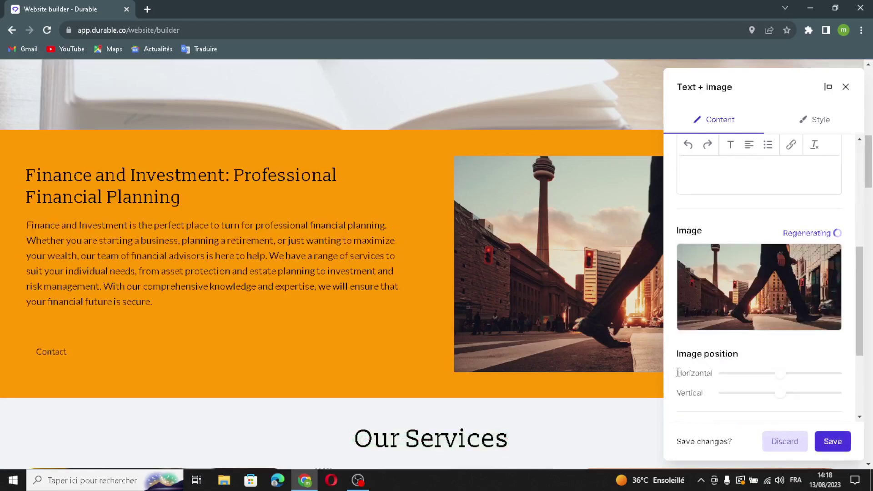
Check the About us section's button label and link, and save the section changes.
{"action": "scroll", "coordinate": [715, 293], "scroll_direction": "down", "scroll_amount": 3}
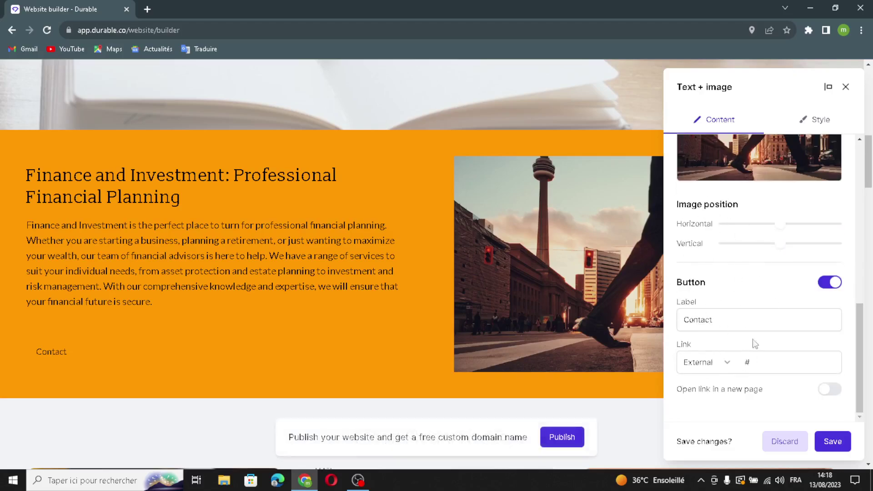
{"action": "scroll", "coordinate": [754, 279], "scroll_direction": "up", "scroll_amount": 2}
{"action": "left_click_drag", "start_coordinate": [733, 325], "coordinate": [700, 355]}
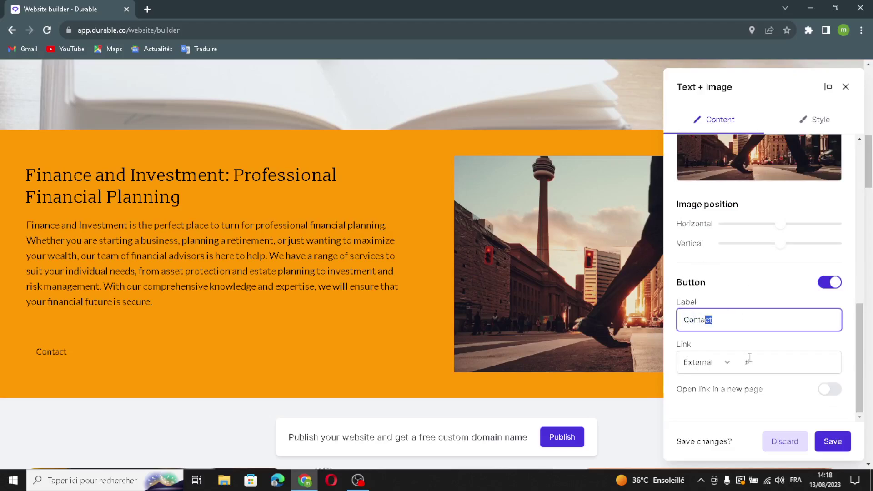
{"action": "left_click", "coordinate": [781, 361]}
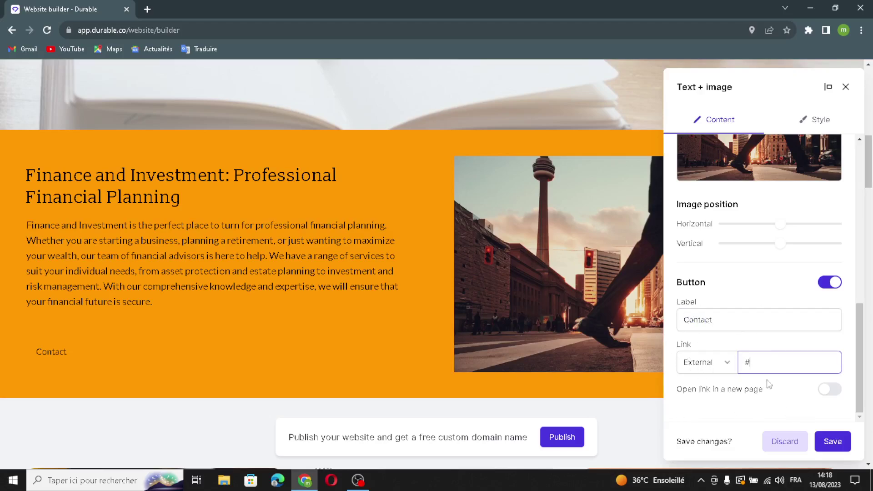
{"action": "left_click", "coordinate": [845, 446]}
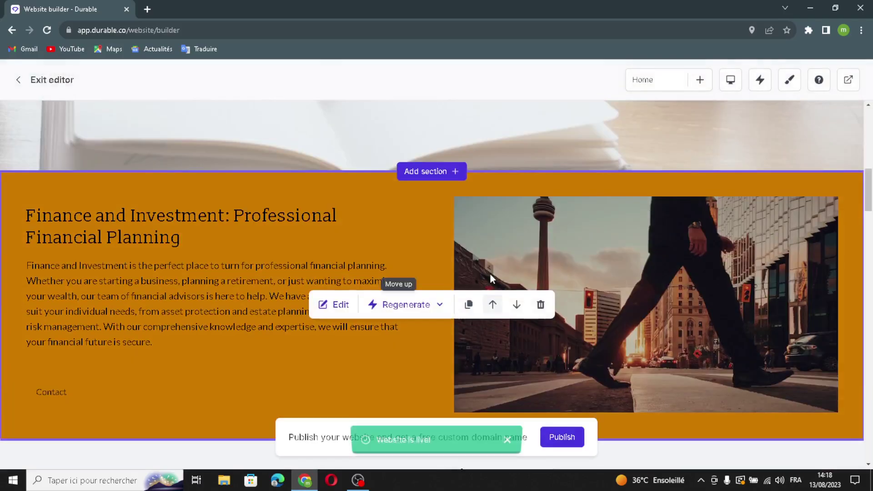
Open the Our Services list section for editing and review its heading and display settings.
{"action": "scroll", "coordinate": [490, 274], "scroll_direction": "down", "scroll_amount": 4}
{"action": "scroll", "coordinate": [488, 280], "scroll_direction": "down", "scroll_amount": 2}
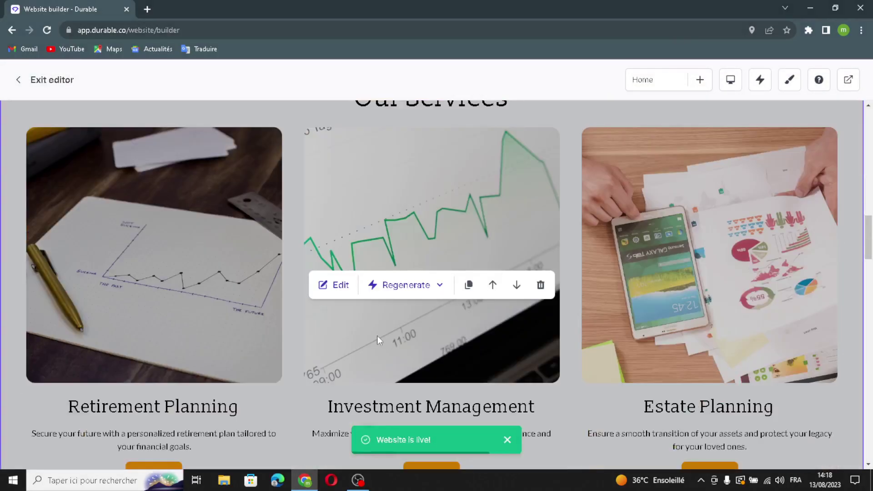
{"action": "left_click", "coordinate": [333, 285]}
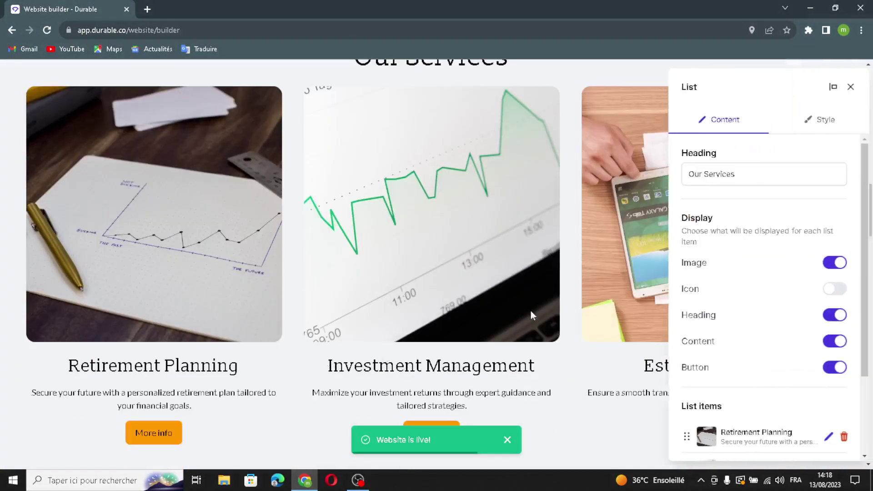
{"action": "left_click_drag", "start_coordinate": [751, 182], "coordinate": [624, 184]}
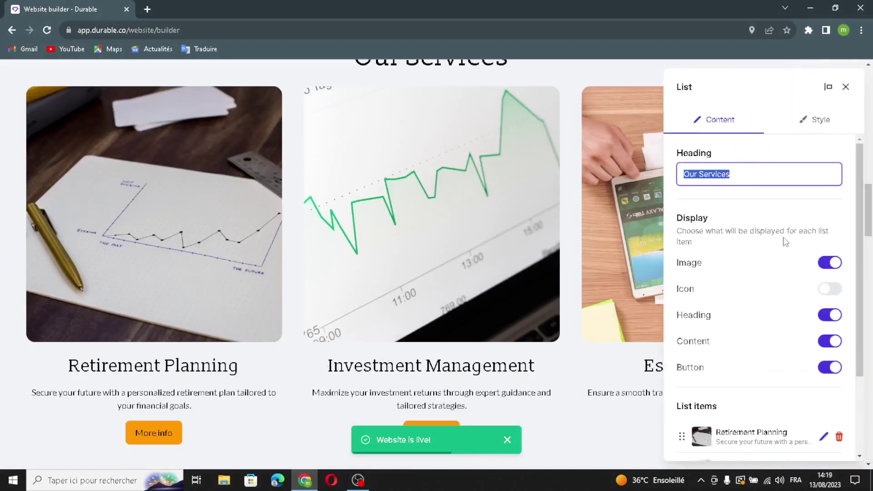
{"action": "left_click_drag", "start_coordinate": [786, 242], "coordinate": [737, 211]}
{"action": "left_click", "coordinate": [737, 211]}
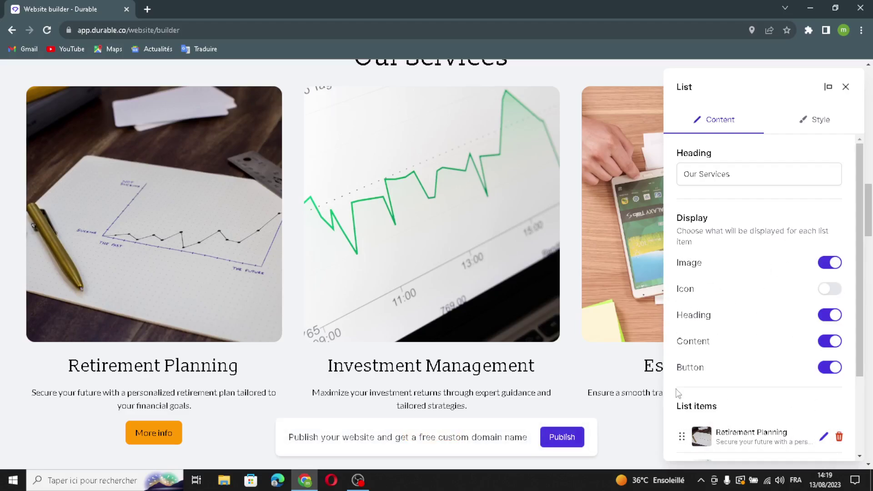
Add a new list item to Our Services and generate its title and content with AI.
{"action": "scroll", "coordinate": [682, 396], "scroll_direction": "down", "scroll_amount": 2}
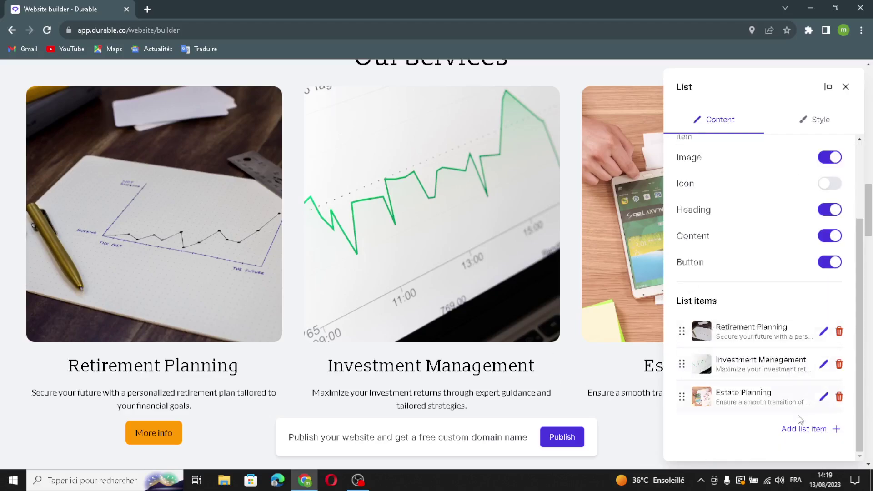
{"action": "left_click", "coordinate": [800, 429]}
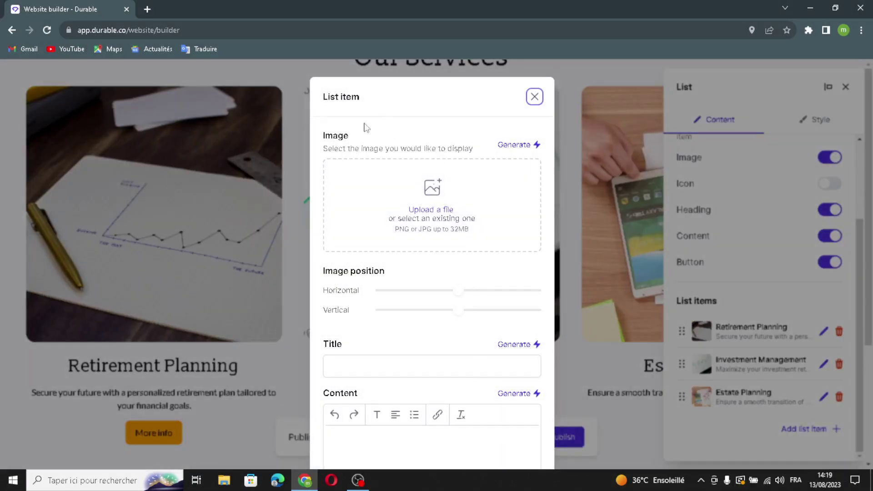
{"action": "scroll", "coordinate": [361, 306], "scroll_direction": "down", "scroll_amount": 4}
{"action": "left_click", "coordinate": [398, 198]}
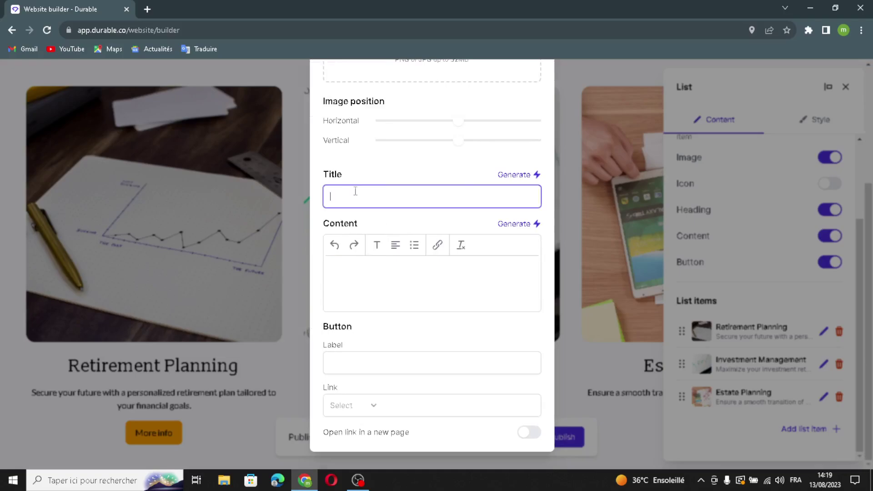
{"action": "left_click", "coordinate": [512, 175]}
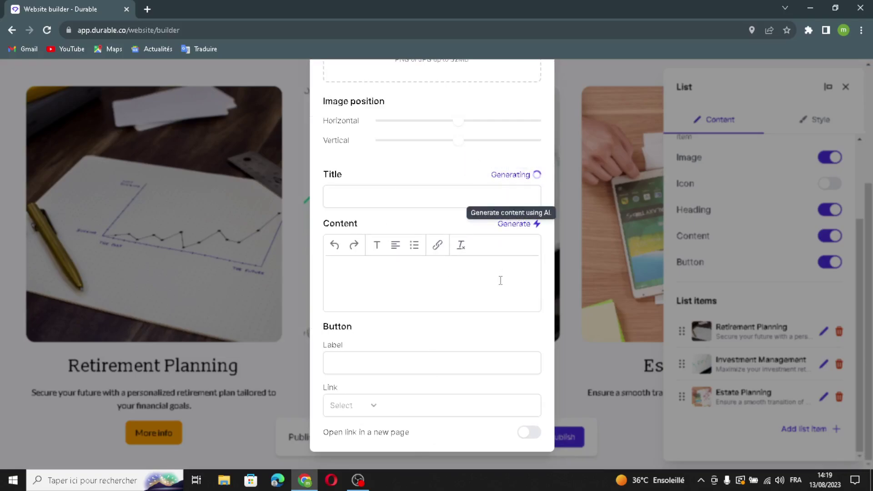
{"action": "left_click", "coordinate": [512, 224]}
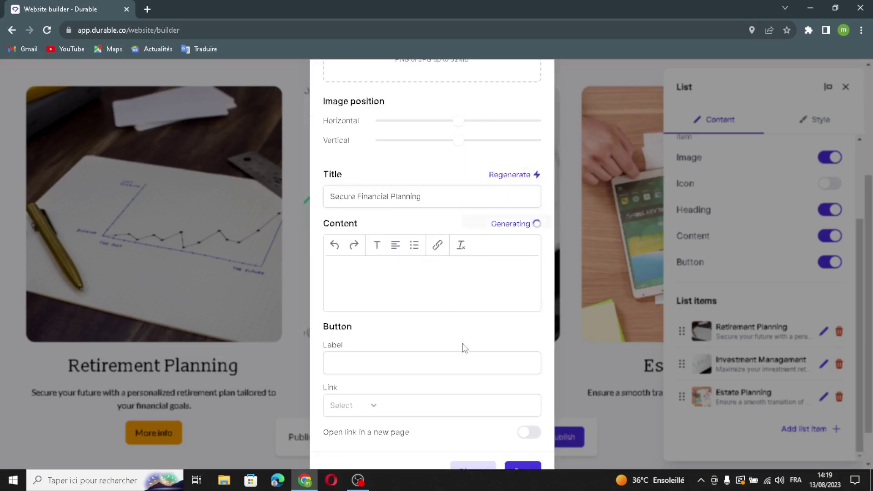
Leave the new list item's button label and link empty, and save the item.
{"action": "scroll", "coordinate": [451, 308], "scroll_direction": "down", "scroll_amount": 1}
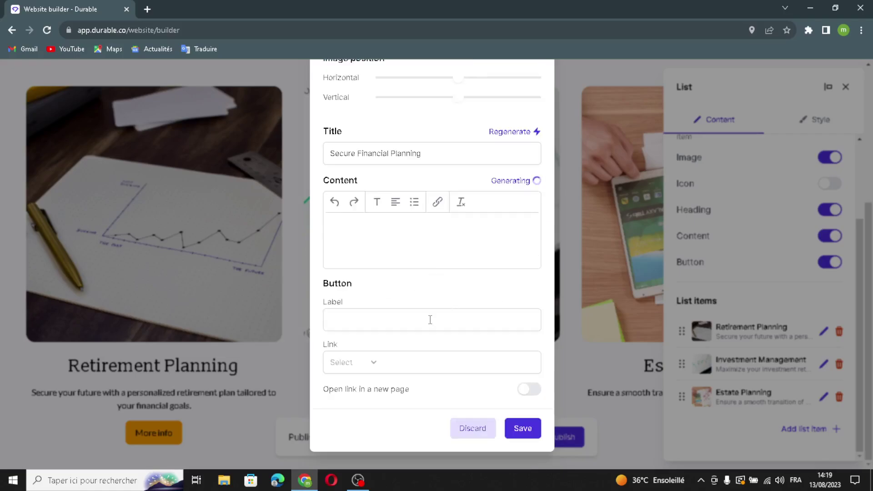
{"action": "left_click", "coordinate": [365, 320]}
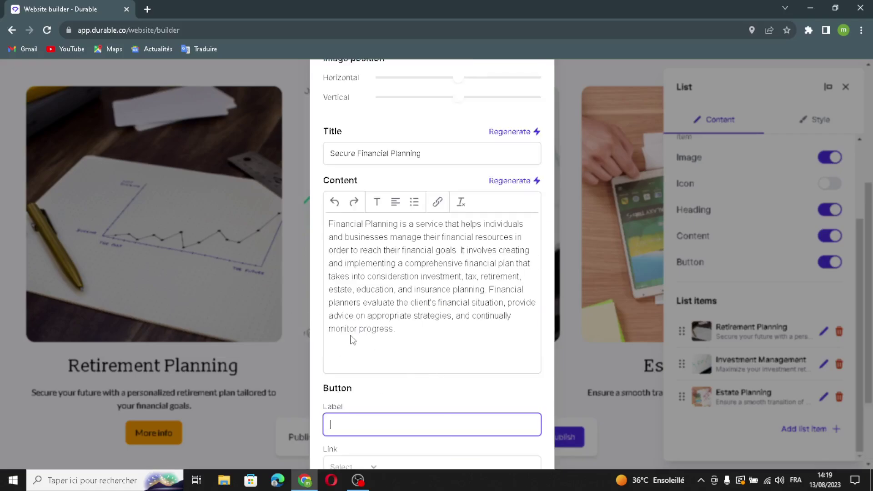
{"action": "scroll", "coordinate": [378, 439], "scroll_direction": "down", "scroll_amount": 2}
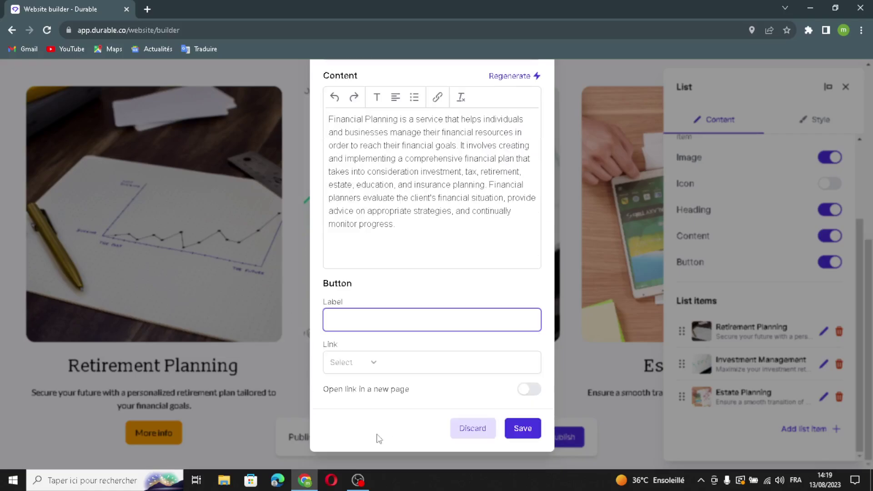
{"action": "left_click", "coordinate": [523, 430]}
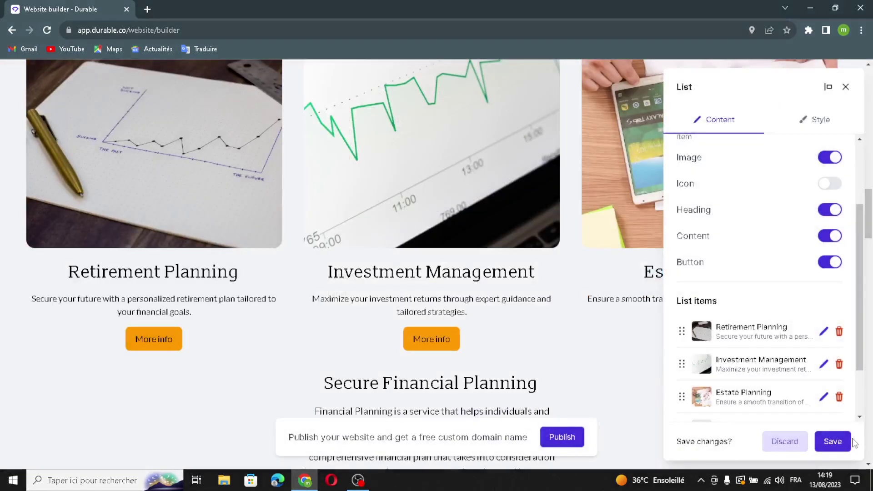
Save the changes made to the Our Services list section.
{"action": "left_click", "coordinate": [836, 442]}
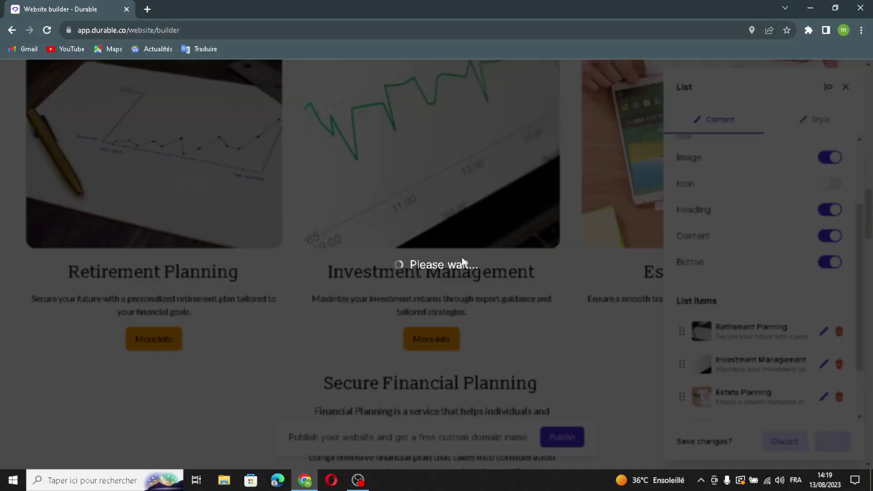
Add a testimonial with an AI-generated quote and author to the Testimonials section, and save the section.
{"action": "scroll", "coordinate": [482, 273], "scroll_direction": "down", "scroll_amount": 7}
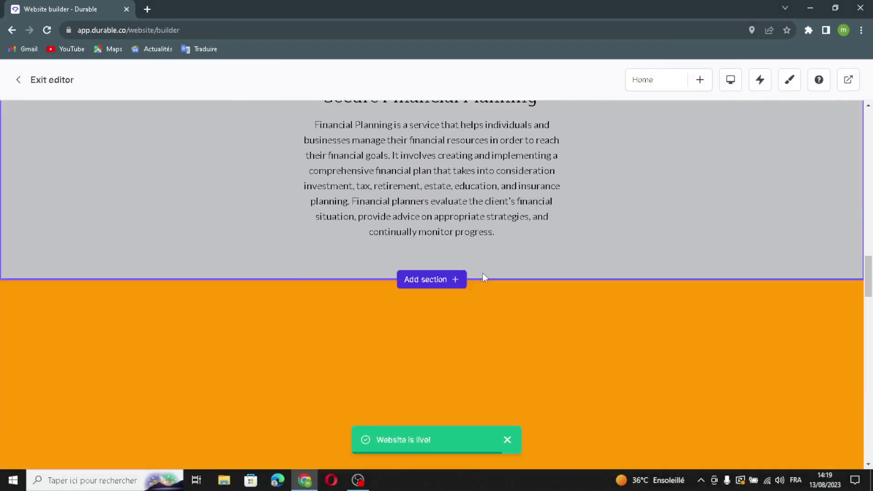
{"action": "scroll", "coordinate": [482, 272], "scroll_direction": "down", "scroll_amount": 2}
{"action": "scroll", "coordinate": [327, 262], "scroll_direction": "down", "scroll_amount": 2}
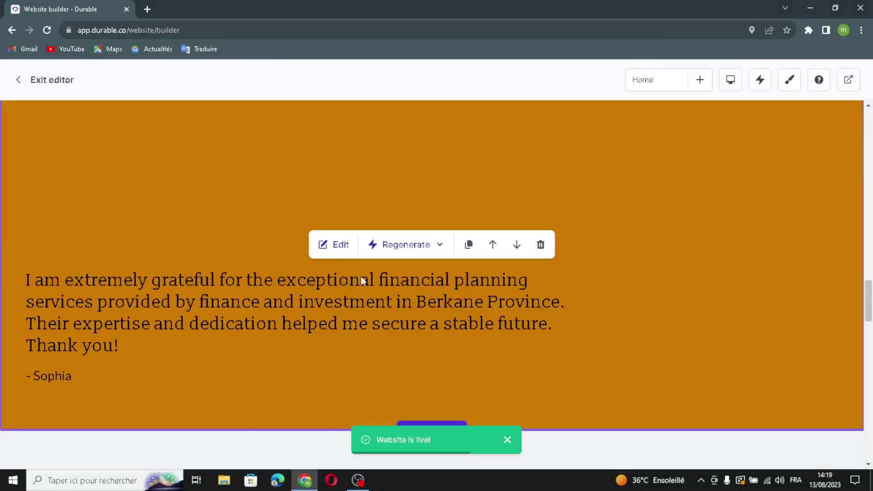
{"action": "left_click", "coordinate": [341, 246]}
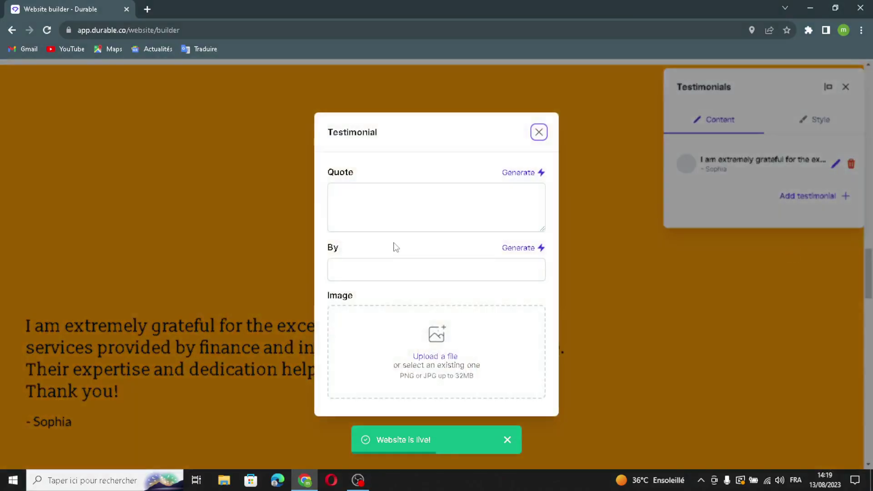
{"action": "left_click", "coordinate": [513, 173]}
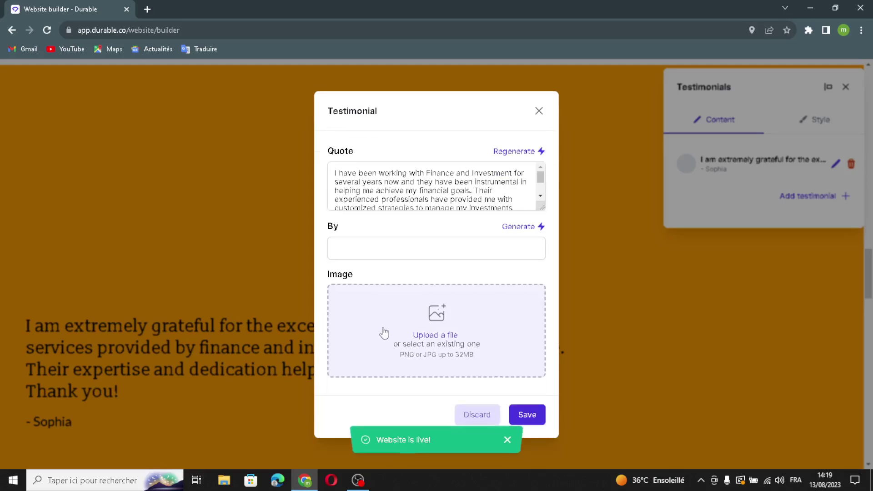
{"action": "left_click", "coordinate": [516, 227]}
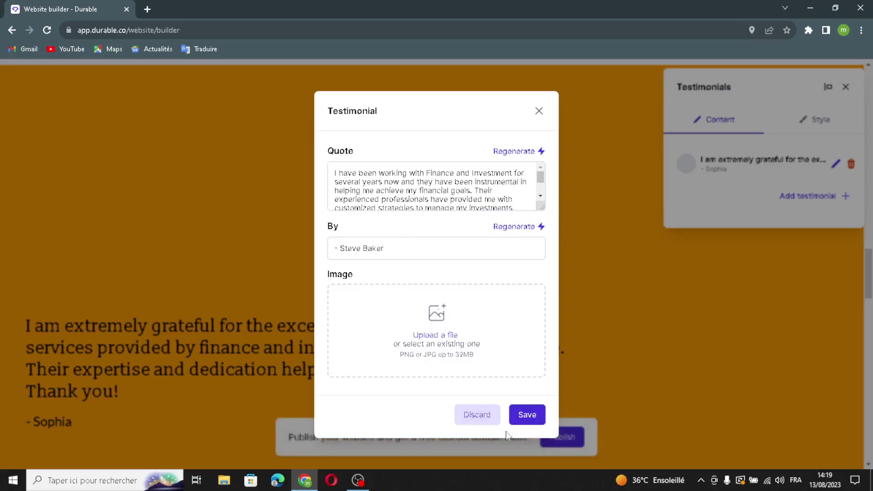
{"action": "left_click", "coordinate": [527, 414]}
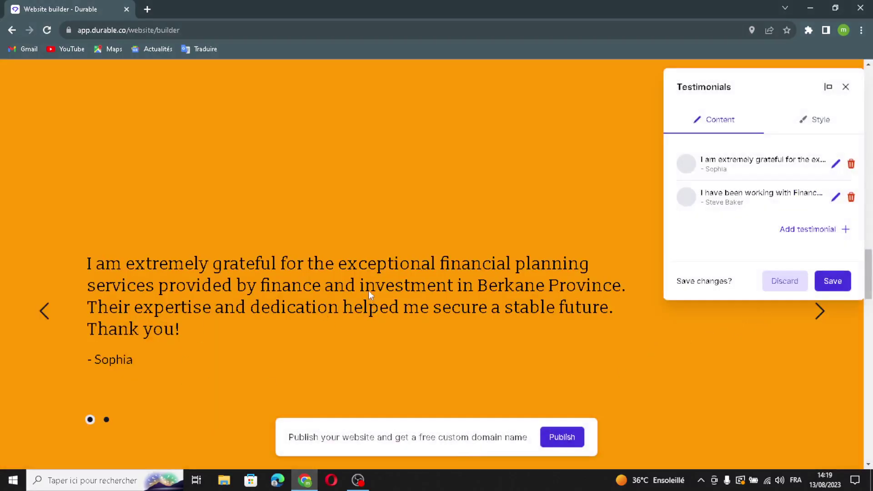
{"action": "left_click", "coordinate": [832, 281]}
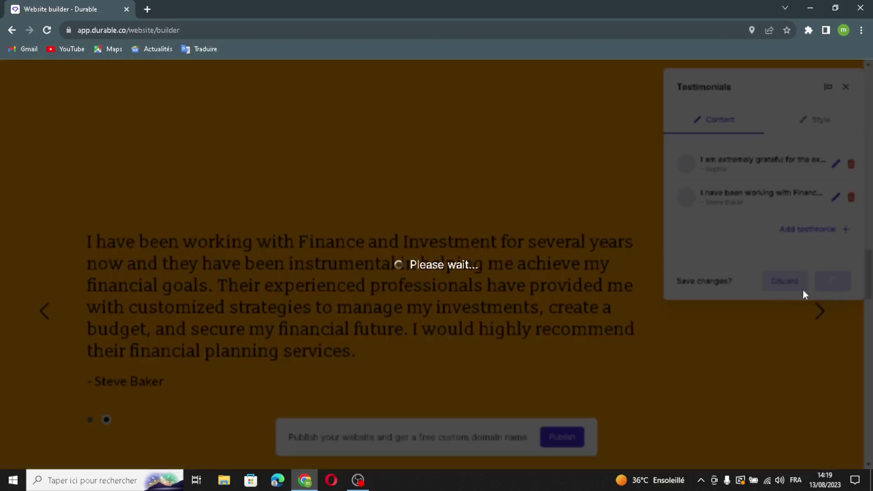
Open the Our Clients gallery section for editing, keep its heading, and generate an additional image with AI.
{"action": "scroll", "coordinate": [468, 314], "scroll_direction": "down", "scroll_amount": 7}
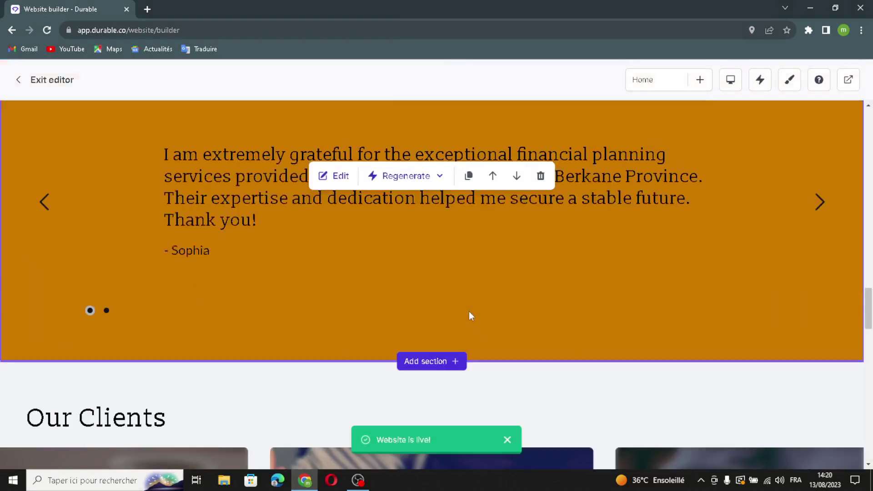
{"action": "scroll", "coordinate": [270, 314], "scroll_direction": "down", "scroll_amount": 5}
{"action": "scroll", "coordinate": [444, 288], "scroll_direction": "up", "scroll_amount": 2}
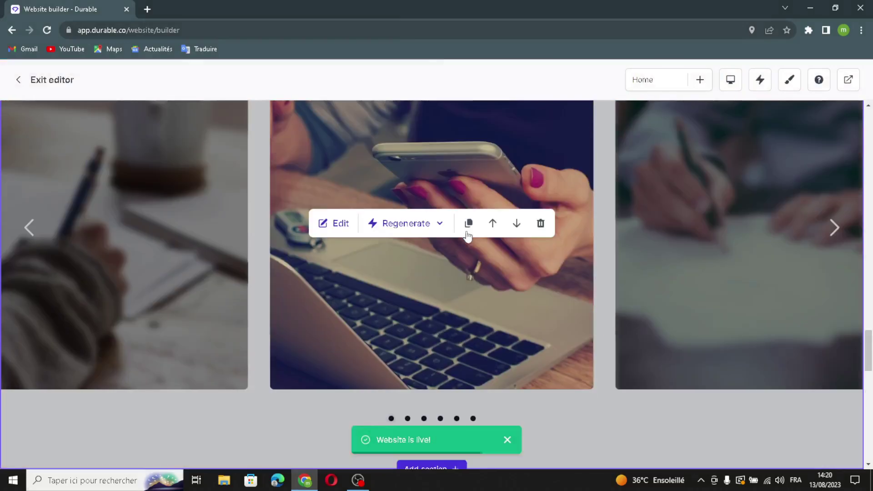
{"action": "left_click", "coordinate": [327, 223]}
{"action": "left_click", "coordinate": [394, 341]}
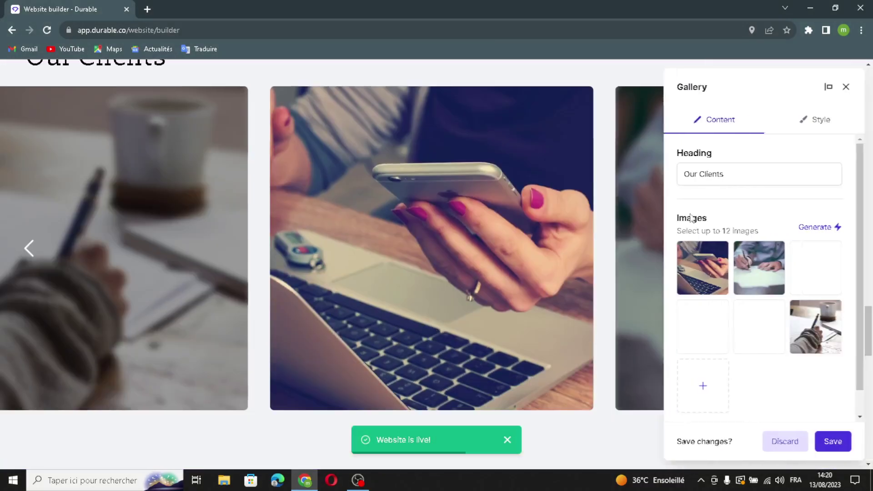
{"action": "left_click_drag", "start_coordinate": [766, 170], "coordinate": [701, 157]}
{"action": "left_click", "coordinate": [769, 175]}
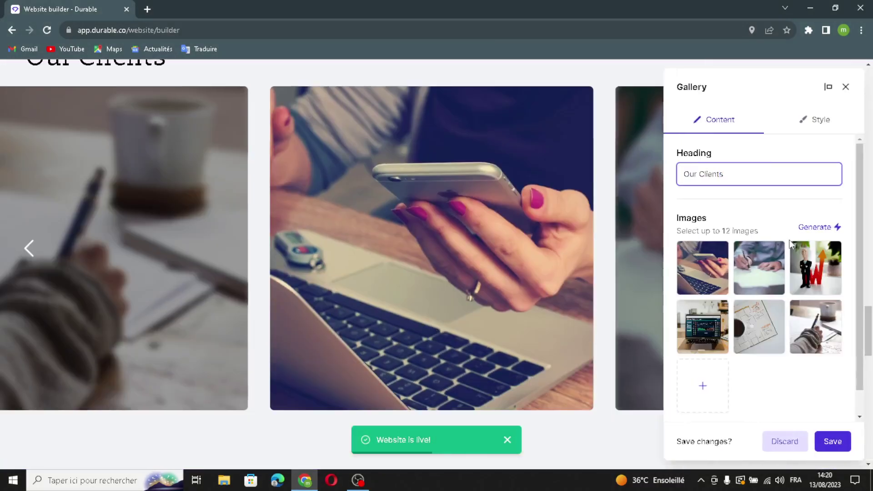
{"action": "left_click", "coordinate": [814, 226]}
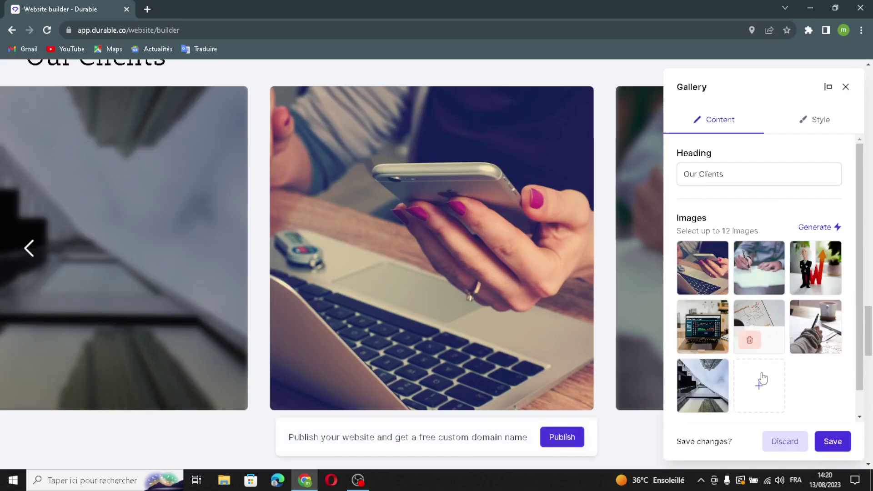
Open the media selector for another Our Clients gallery image and check its Upload and Library sources.
{"action": "scroll", "coordinate": [760, 380], "scroll_direction": "down", "scroll_amount": 1}
{"action": "left_click", "coordinate": [769, 369]}
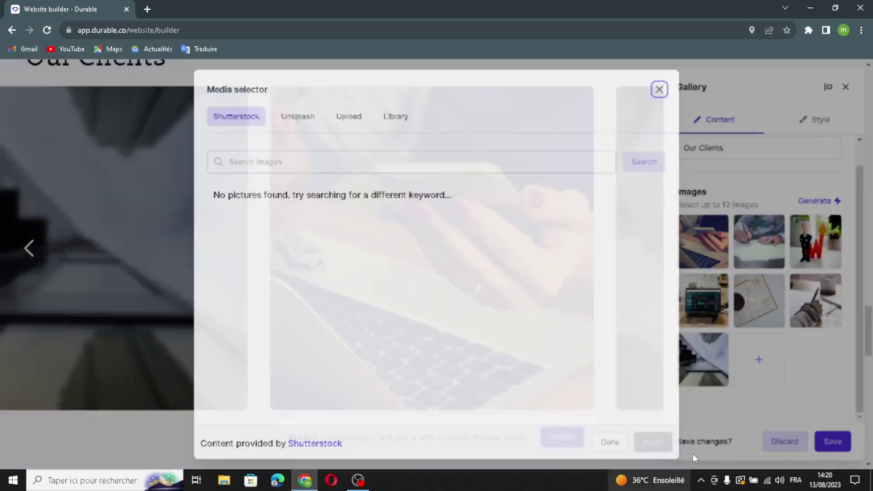
{"action": "left_click", "coordinate": [336, 122]}
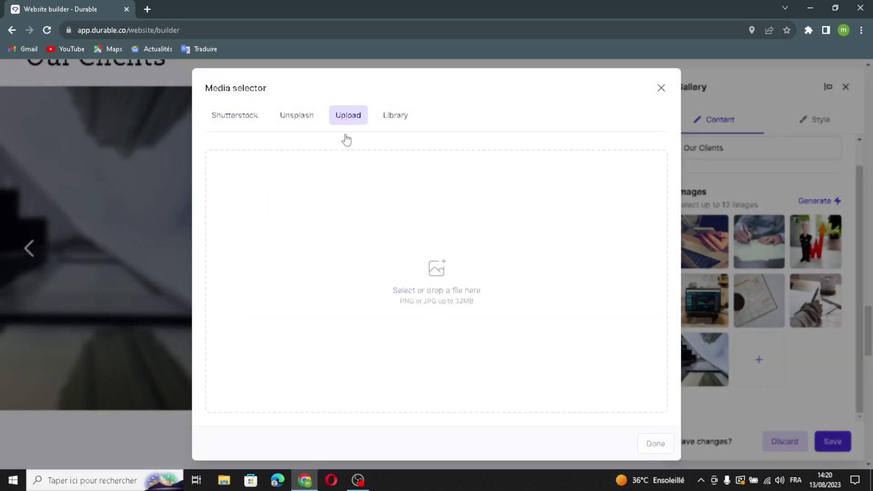
{"action": "left_click", "coordinate": [403, 118]}
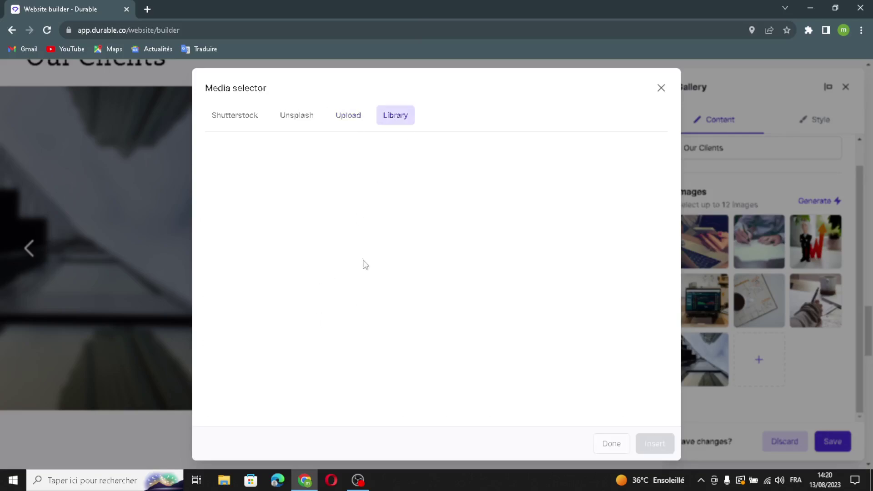
{"action": "left_click", "coordinate": [354, 122]}
Insert the Shutterstock financial planning photo of two people in dark suits writing into the Our Clients gallery, and save the section.
{"action": "left_click", "coordinate": [240, 122]}
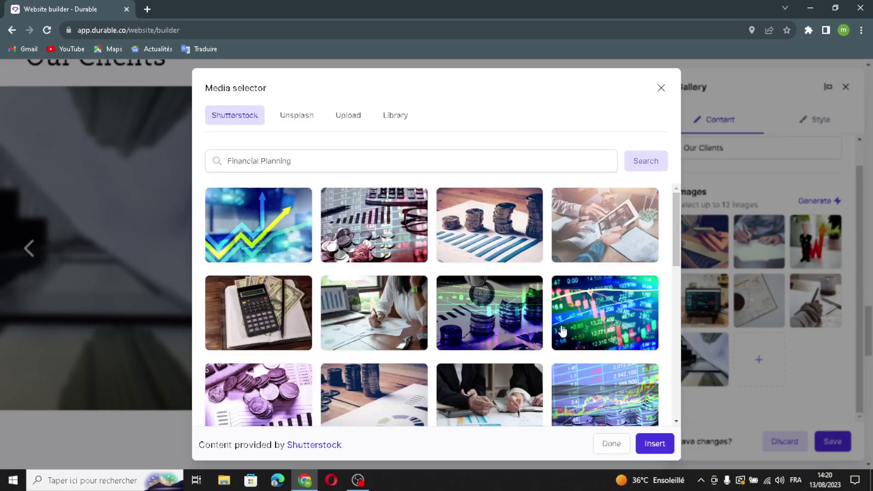
{"action": "scroll", "coordinate": [492, 344], "scroll_direction": "down", "scroll_amount": 4}
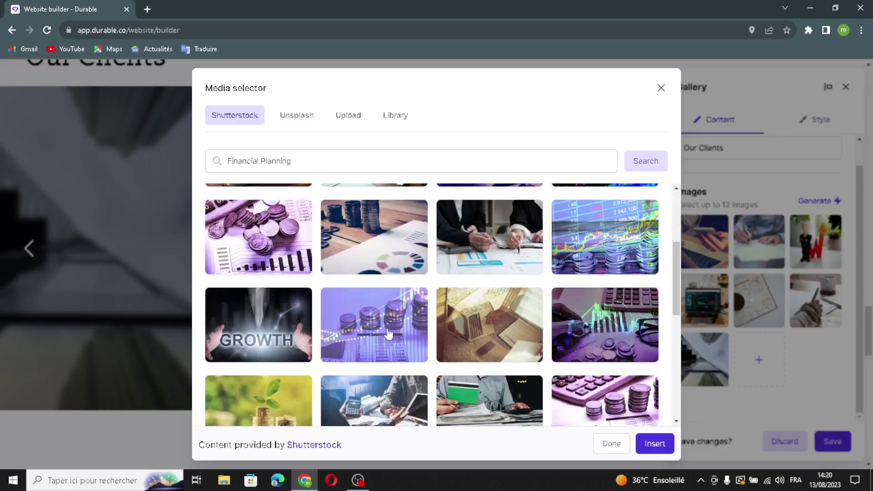
{"action": "scroll", "coordinate": [389, 334], "scroll_direction": "down", "scroll_amount": 5}
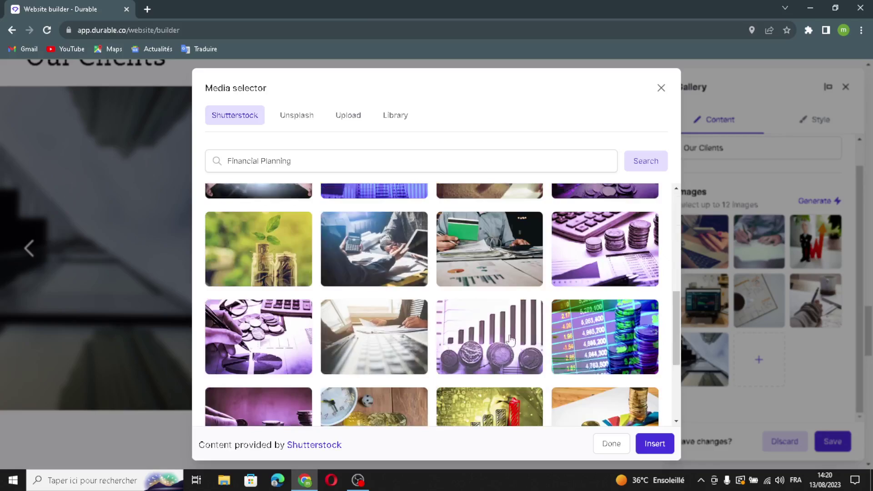
{"action": "scroll", "coordinate": [524, 339], "scroll_direction": "up", "scroll_amount": 5}
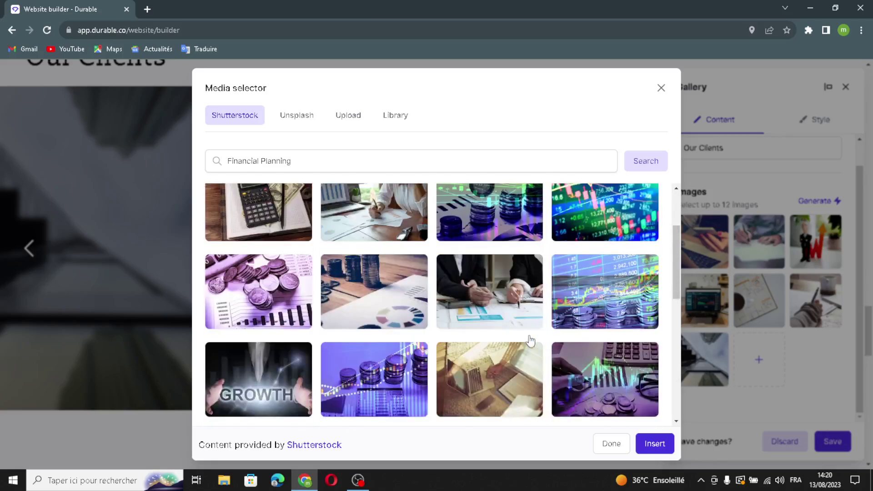
{"action": "left_click", "coordinate": [517, 290]}
{"action": "left_click", "coordinate": [654, 444]}
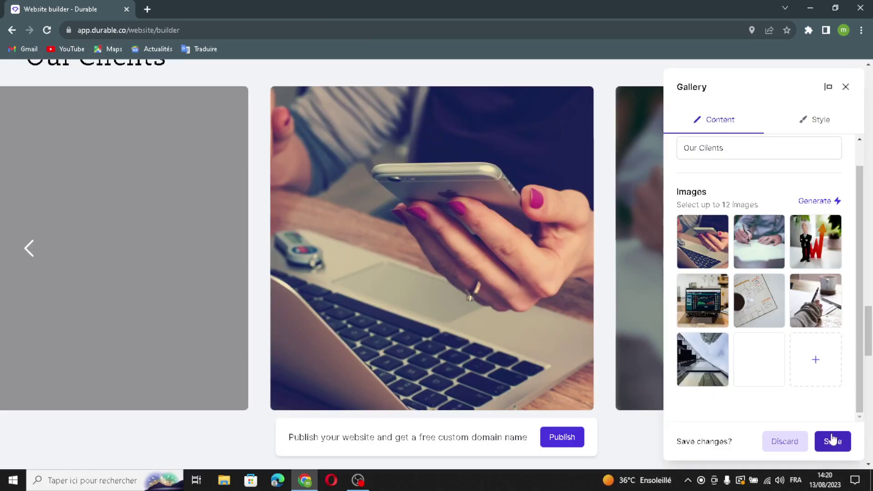
{"action": "left_click", "coordinate": [833, 440]}
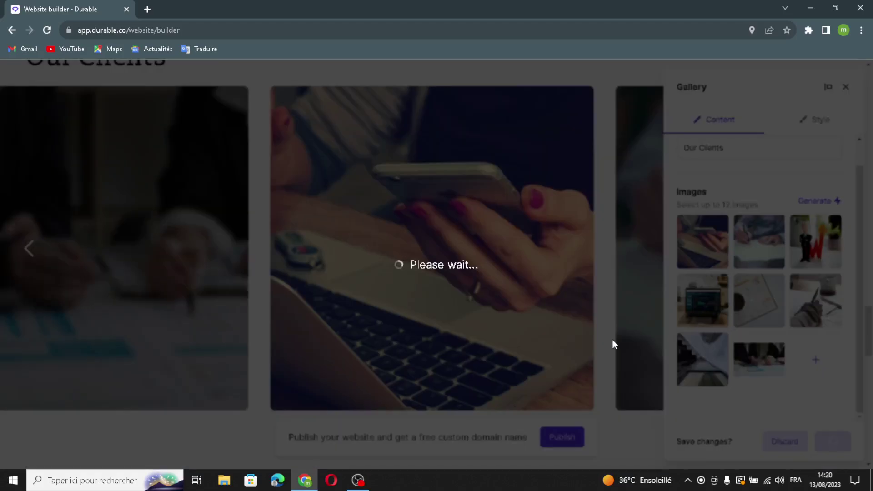
Open the Location section for editing and review its heading and business address.
{"action": "scroll", "coordinate": [612, 340], "scroll_direction": "down", "scroll_amount": 2}
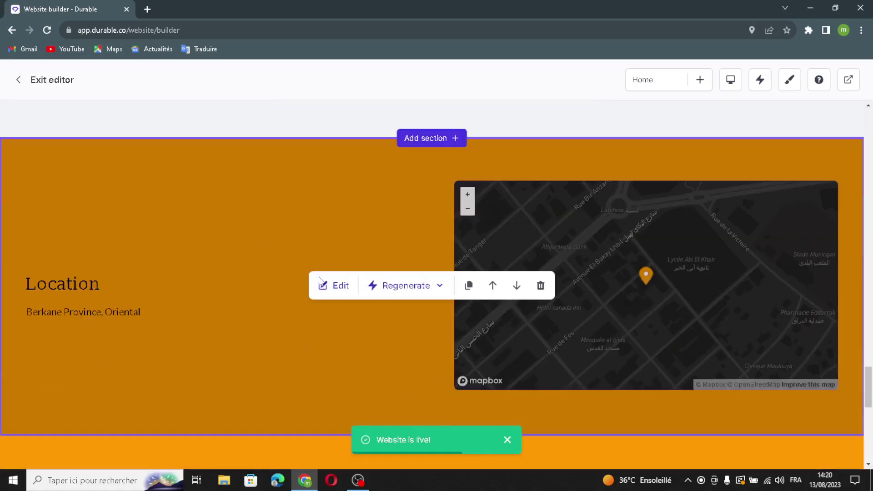
{"action": "left_click", "coordinate": [328, 289]}
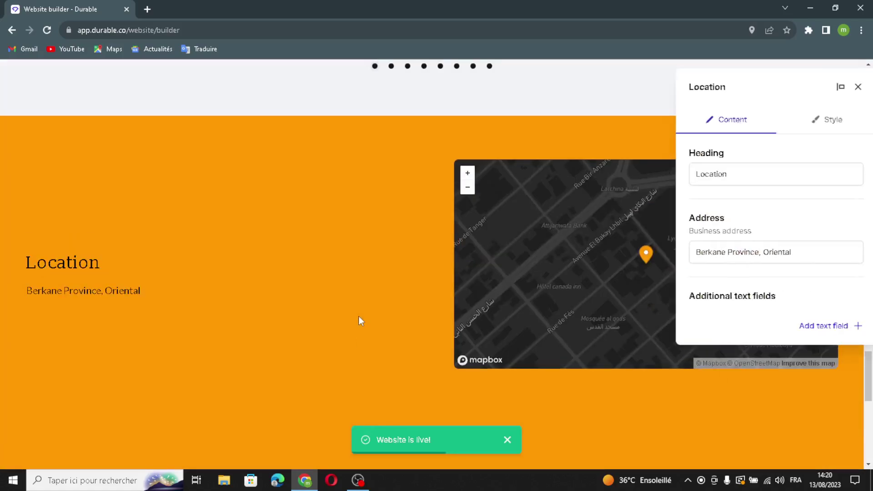
{"action": "left_click", "coordinate": [739, 181]}
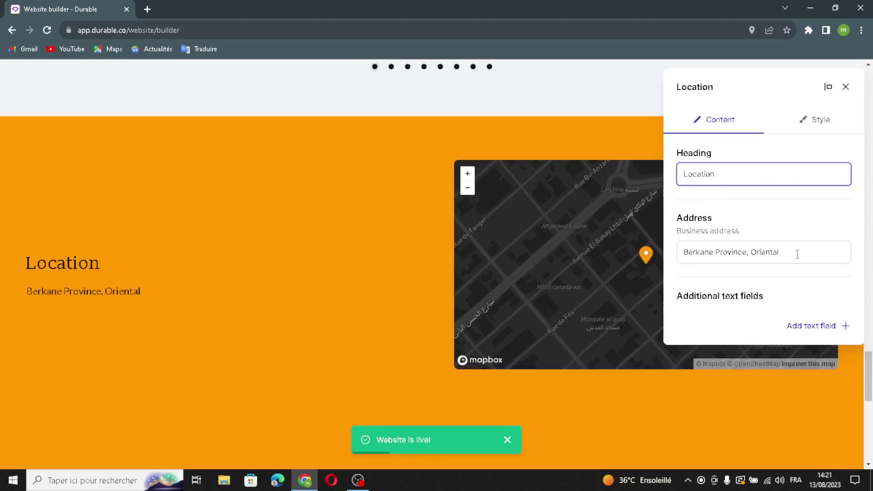
{"action": "key", "text": "Tab"}
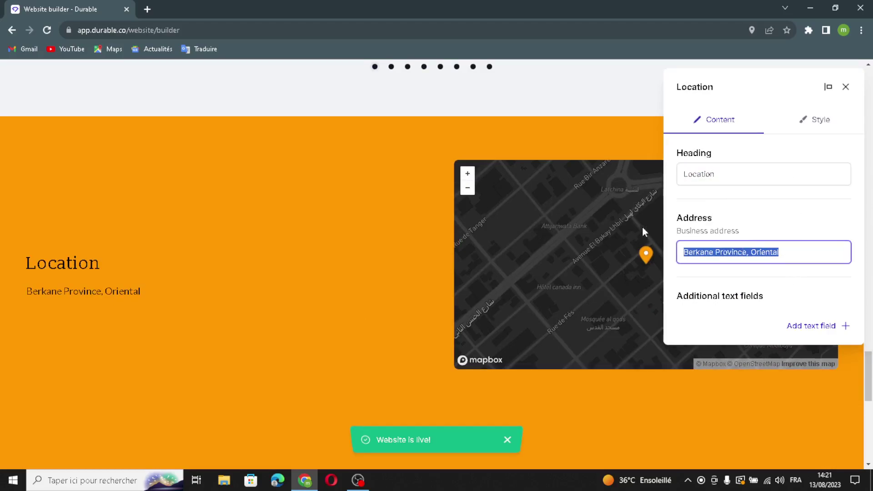
{"action": "left_click", "coordinate": [827, 259]}
Check the title and content options of an additional Location text field, and close the section editor without adding one.
{"action": "left_click", "coordinate": [804, 327]}
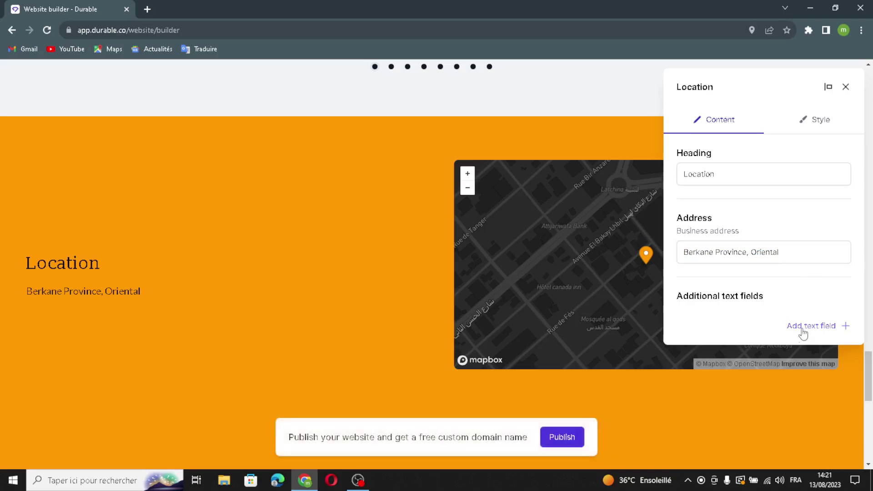
{"action": "left_click", "coordinate": [392, 248]}
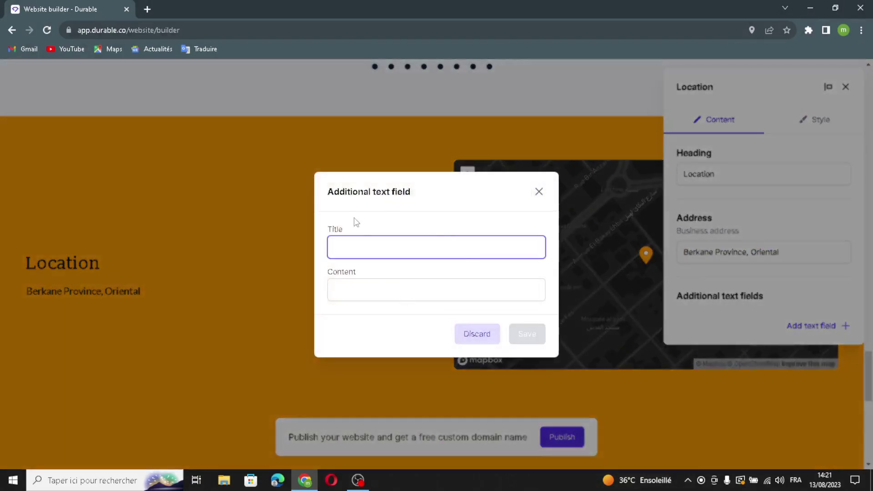
{"action": "left_click", "coordinate": [408, 283]}
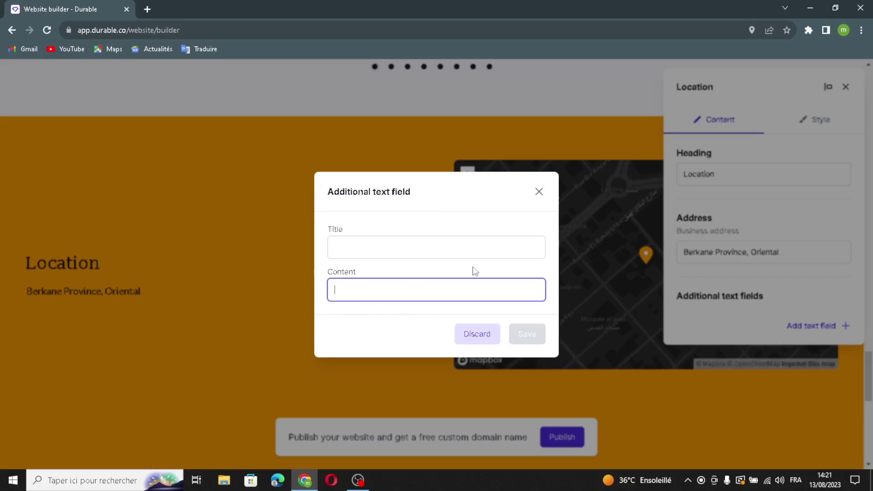
{"action": "left_click", "coordinate": [539, 192]}
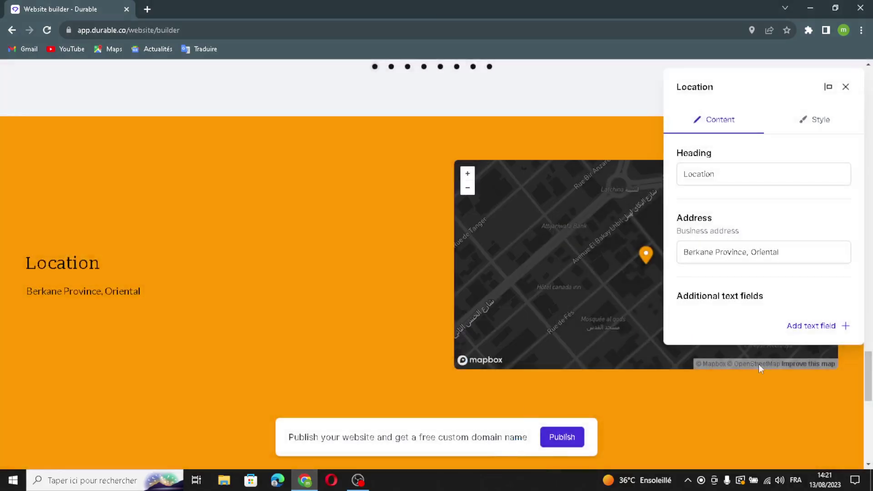
{"action": "left_click", "coordinate": [845, 87]}
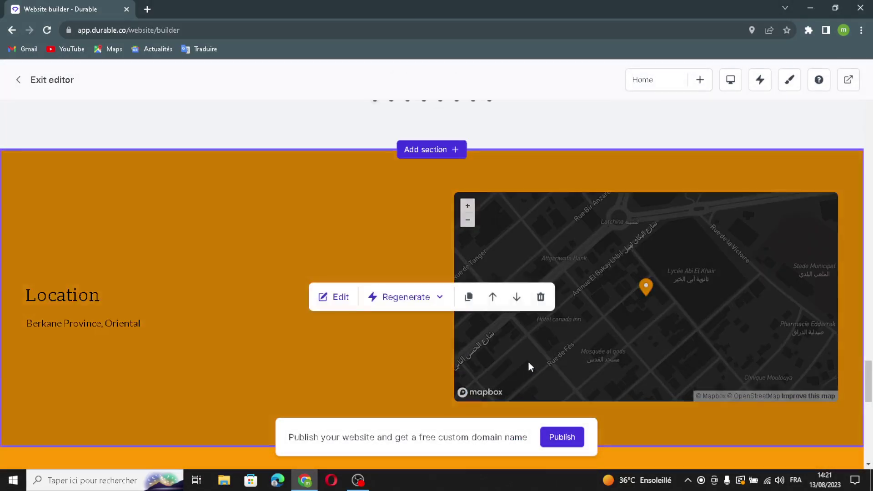
Open the Contact Us Now form section for editing and regenerate its heading and introductory text with AI.
{"action": "scroll", "coordinate": [528, 362], "scroll_direction": "down", "scroll_amount": 3}
{"action": "scroll", "coordinate": [426, 367], "scroll_direction": "up", "scroll_amount": 2}
{"action": "scroll", "coordinate": [353, 312], "scroll_direction": "down", "scroll_amount": 2}
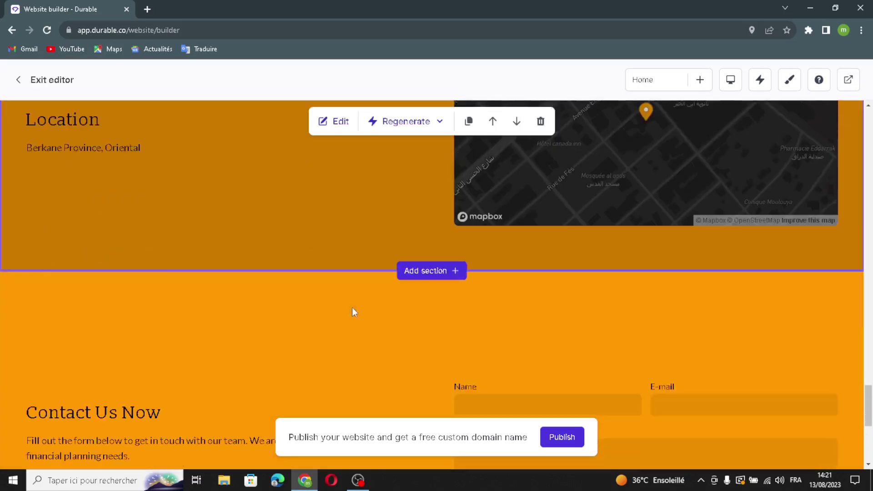
{"action": "scroll", "coordinate": [378, 302], "scroll_direction": "up", "scroll_amount": 6}
{"action": "scroll", "coordinate": [380, 306], "scroll_direction": "down", "scroll_amount": 7}
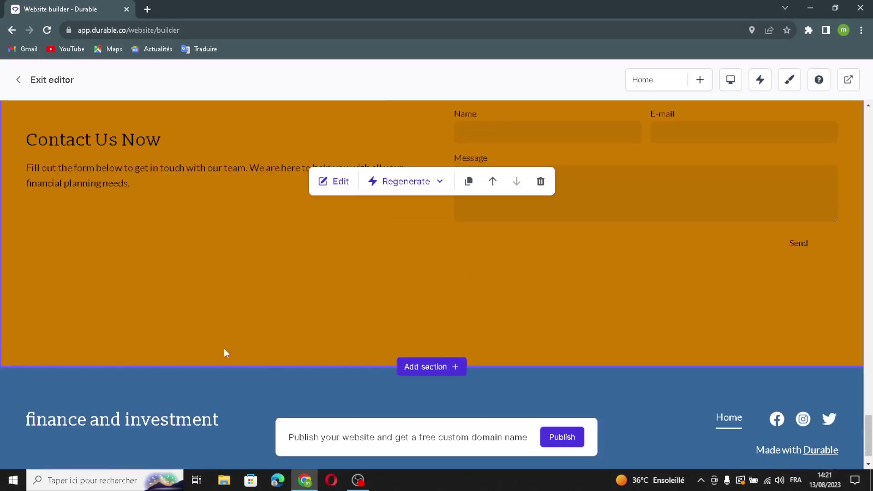
{"action": "scroll", "coordinate": [230, 313], "scroll_direction": "up", "scroll_amount": 2}
{"action": "left_click", "coordinate": [335, 290]}
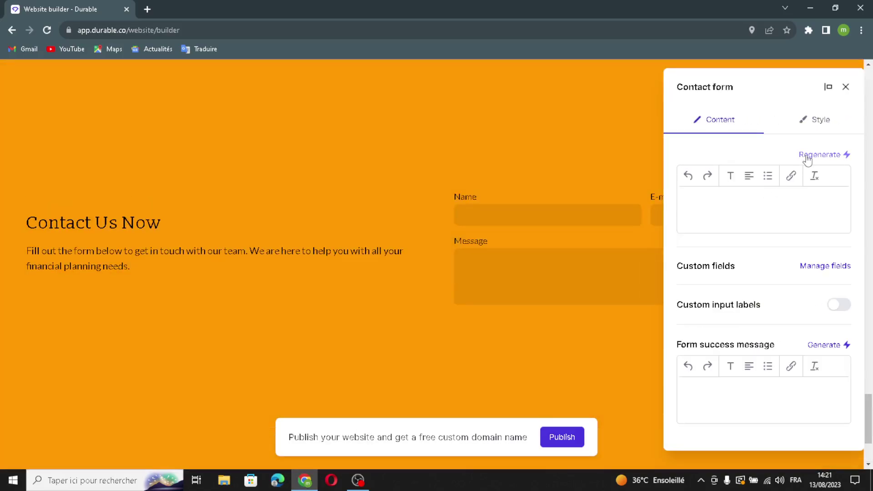
{"action": "left_click", "coordinate": [808, 156]}
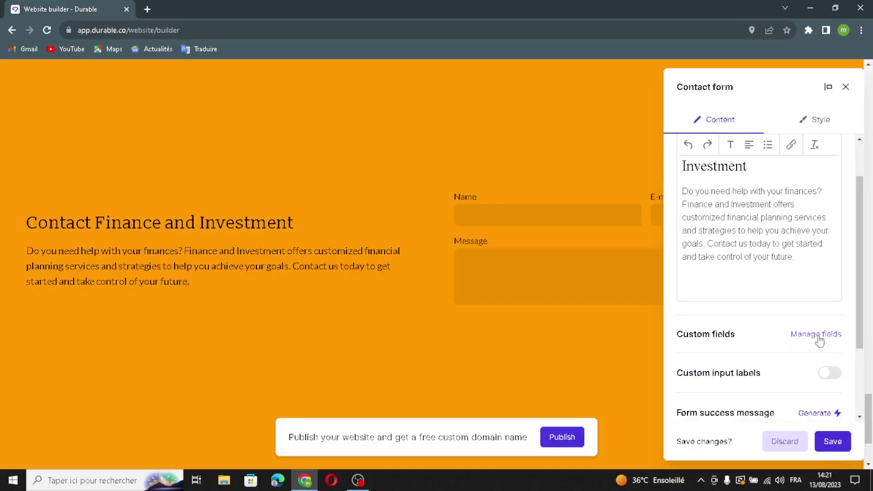
Open the contact form's custom fields manager to check the default fields, and close it without adding a field.
{"action": "left_click", "coordinate": [818, 335]}
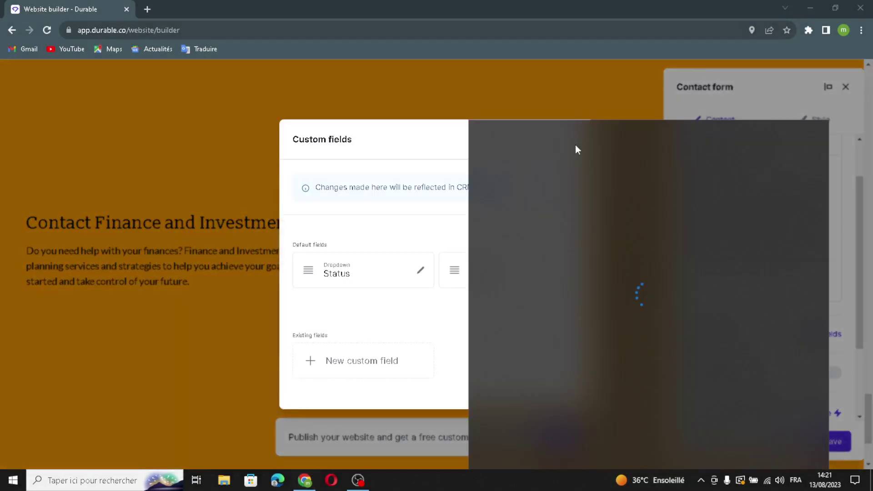
{"action": "left_click", "coordinate": [567, 110]}
Enable custom input labels for the contact form and check the Name, E-mail and Message labels.
{"action": "scroll", "coordinate": [810, 343], "scroll_direction": "down", "scroll_amount": 2}
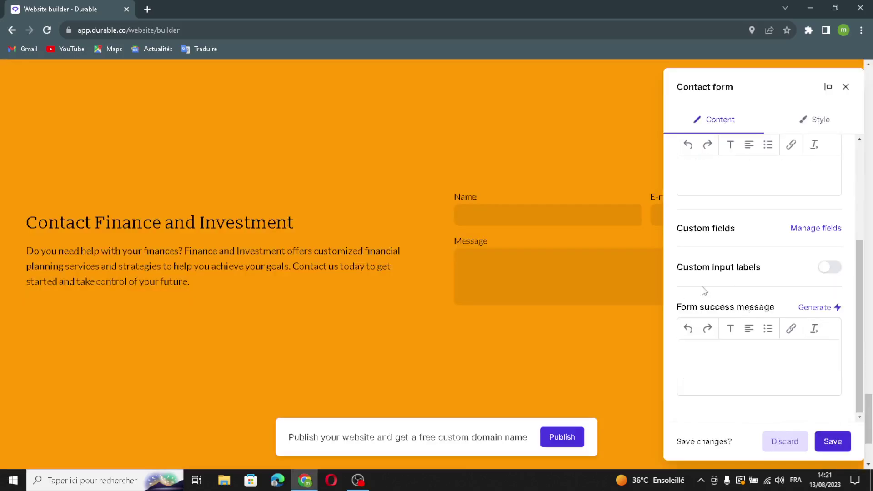
{"action": "left_click", "coordinate": [829, 267]}
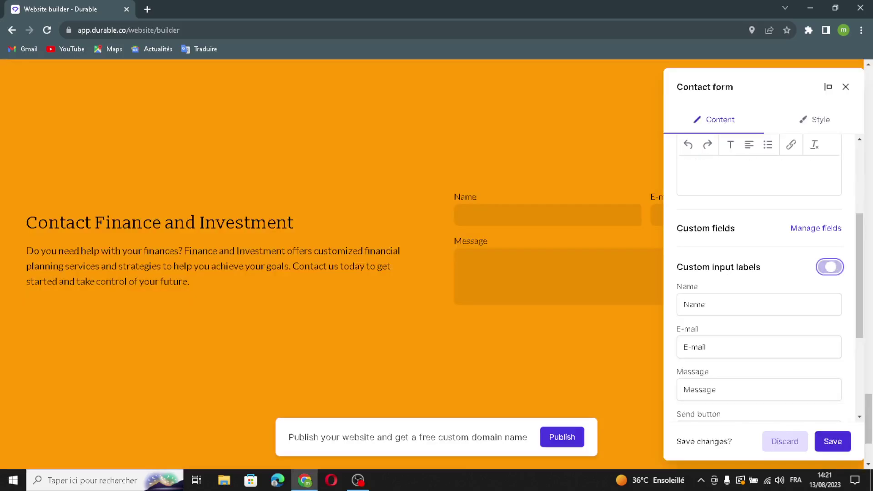
{"action": "left_click_drag", "start_coordinate": [730, 304], "coordinate": [633, 314]}
{"action": "left_click", "coordinate": [751, 310]}
{"action": "scroll", "coordinate": [752, 309], "scroll_direction": "down", "scroll_amount": 3}
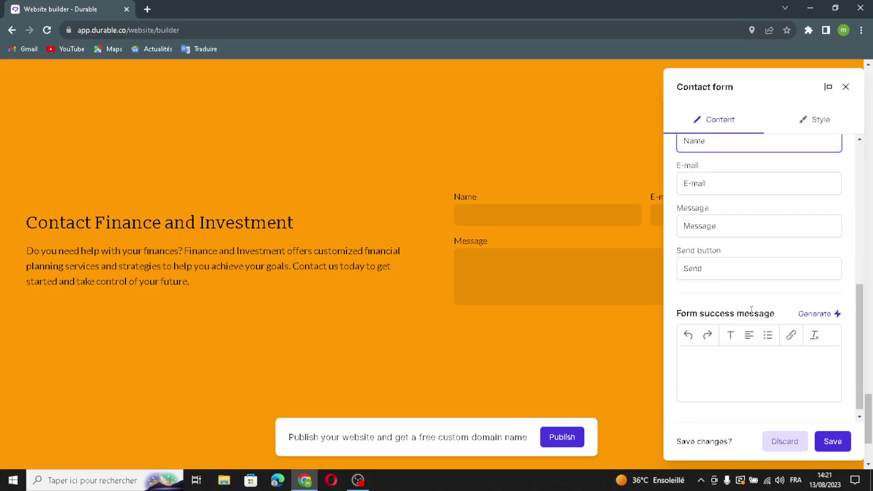
{"action": "left_click", "coordinate": [732, 181]}
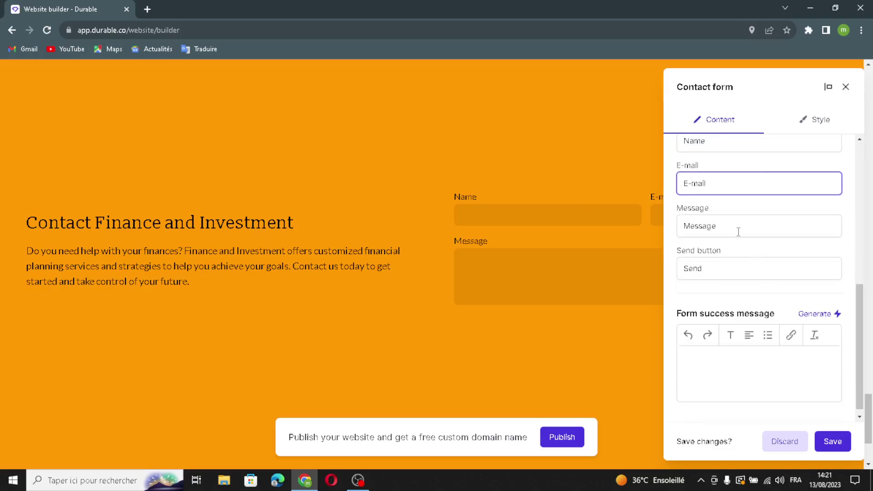
{"action": "left_click_drag", "start_coordinate": [689, 226], "coordinate": [770, 260]}
{"action": "left_click", "coordinate": [715, 225]}
{"action": "left_click", "coordinate": [740, 230]}
{"action": "double_click", "coordinate": [702, 227]}
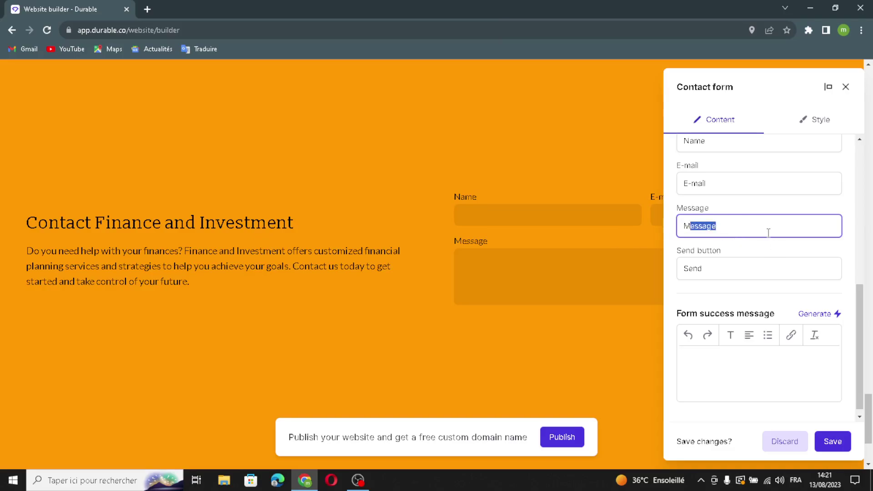
{"action": "left_click", "coordinate": [748, 228]}
Generate the contact form's success message with AI and save the section.
{"action": "scroll", "coordinate": [769, 380], "scroll_direction": "down", "scroll_amount": 1}
{"action": "left_click", "coordinate": [823, 313]}
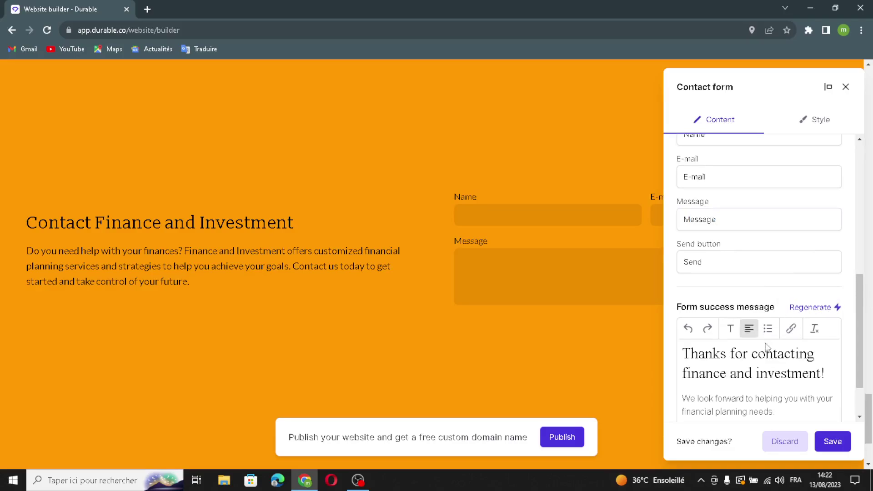
{"action": "scroll", "coordinate": [768, 348], "scroll_direction": "down", "scroll_amount": 1}
{"action": "left_click", "coordinate": [833, 441]}
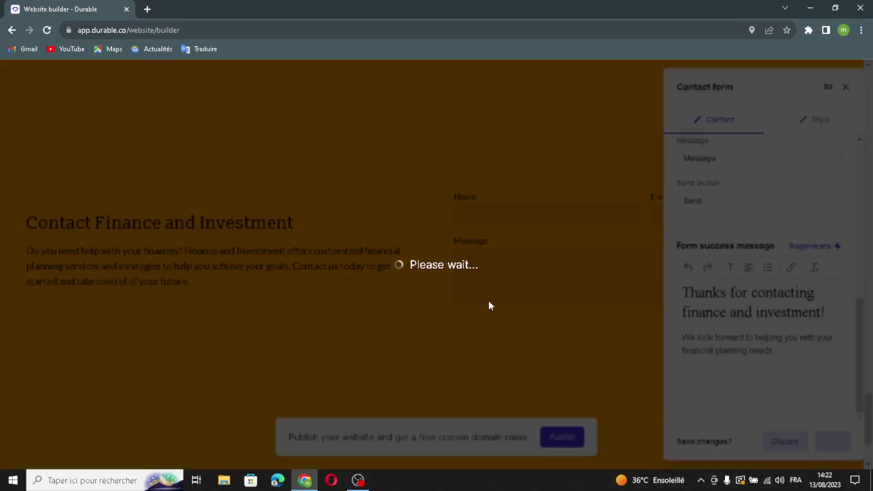
Open the footer for editing, check its business name and additional details, and enable the option to replace the company name with a logo.
{"action": "scroll", "coordinate": [488, 301], "scroll_direction": "down", "scroll_amount": 2}
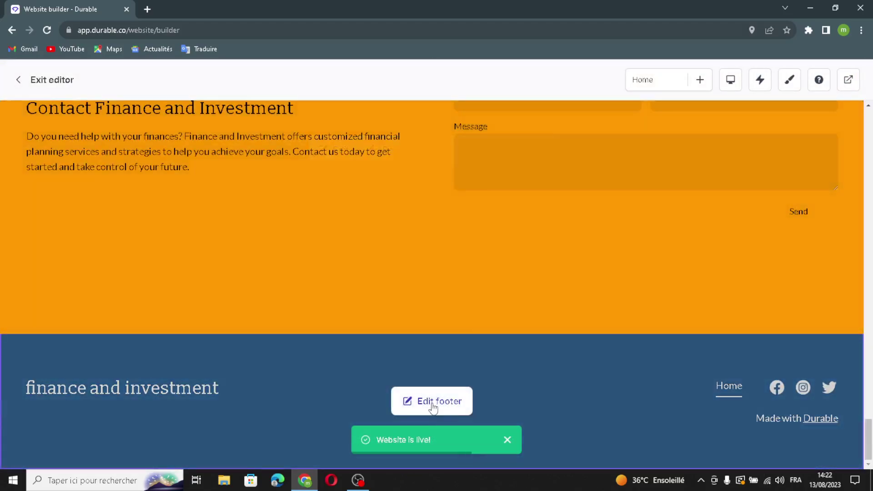
{"action": "left_click", "coordinate": [433, 405]}
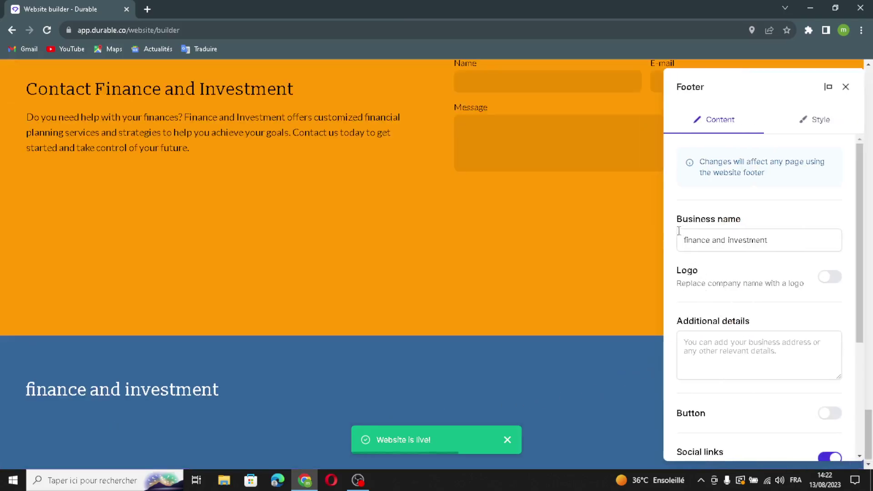
{"action": "double_click", "coordinate": [796, 242]}
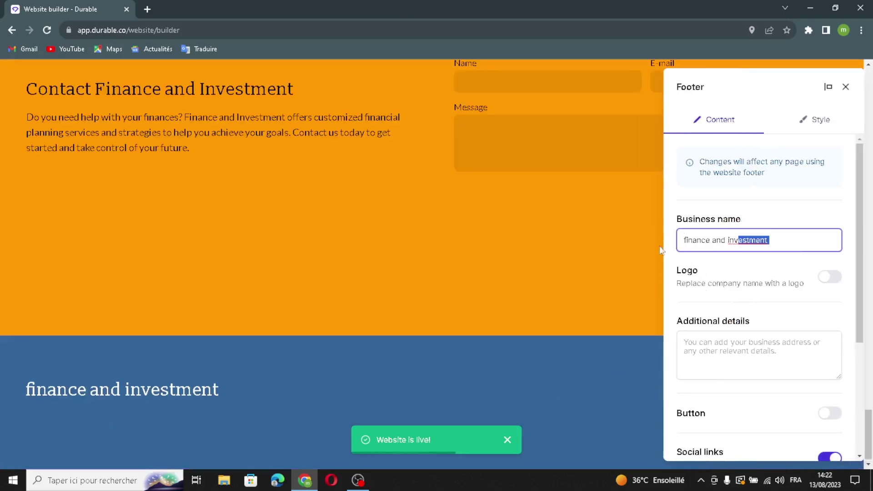
{"action": "left_click", "coordinate": [782, 249]}
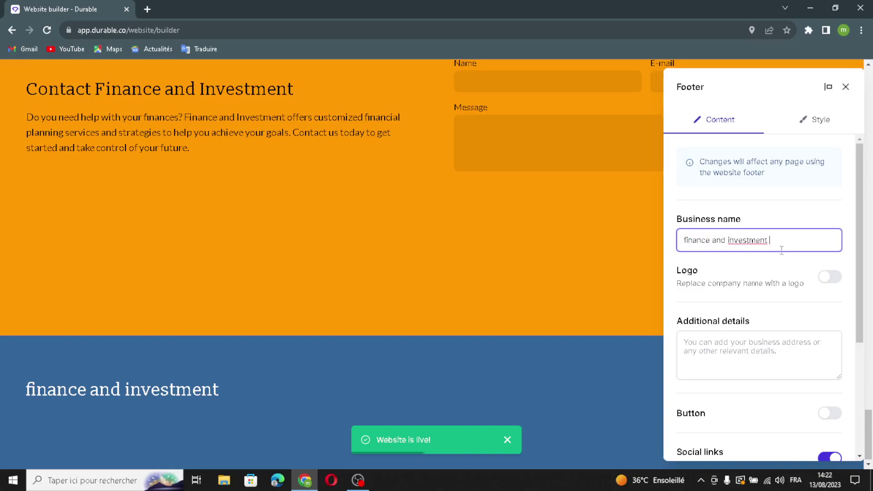
{"action": "left_click", "coordinate": [830, 276]}
{"action": "scroll", "coordinate": [786, 337], "scroll_direction": "down", "scroll_amount": 1}
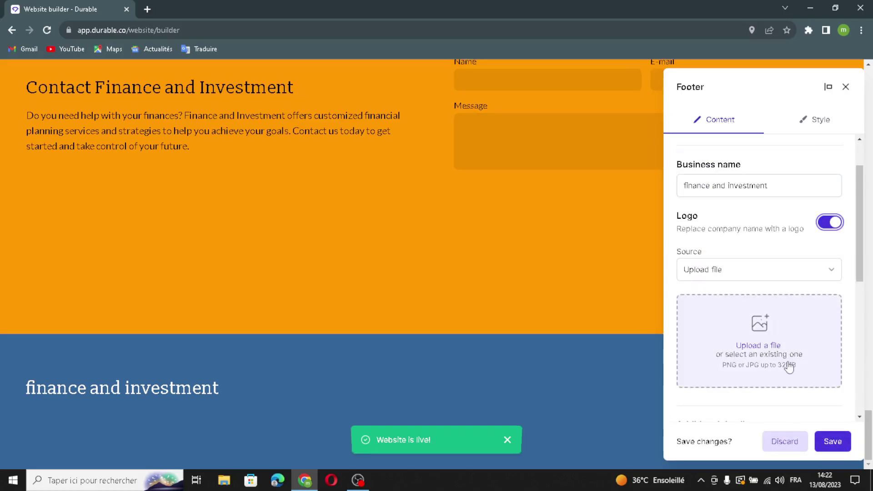
{"action": "scroll", "coordinate": [786, 362], "scroll_direction": "down", "scroll_amount": 5}
{"action": "left_click", "coordinate": [709, 199]}
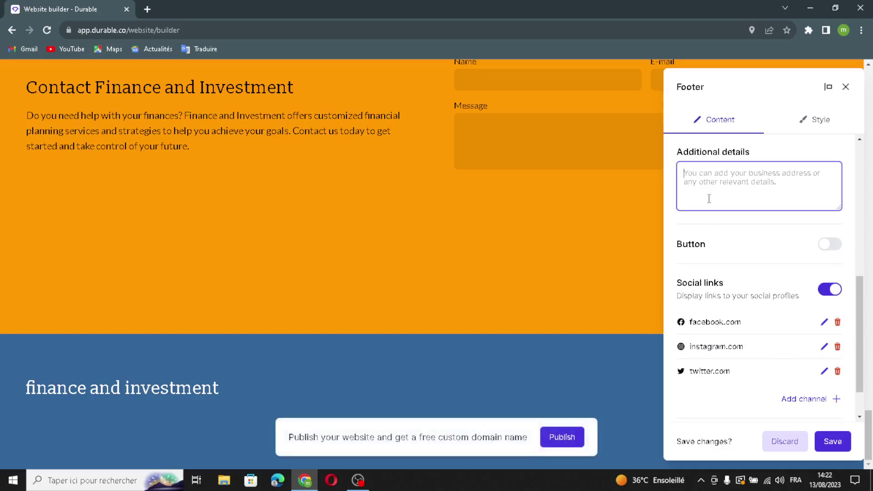
Check the label and link settings of a footer button, leave the button disabled, and save the footer.
{"action": "left_click", "coordinate": [839, 245]}
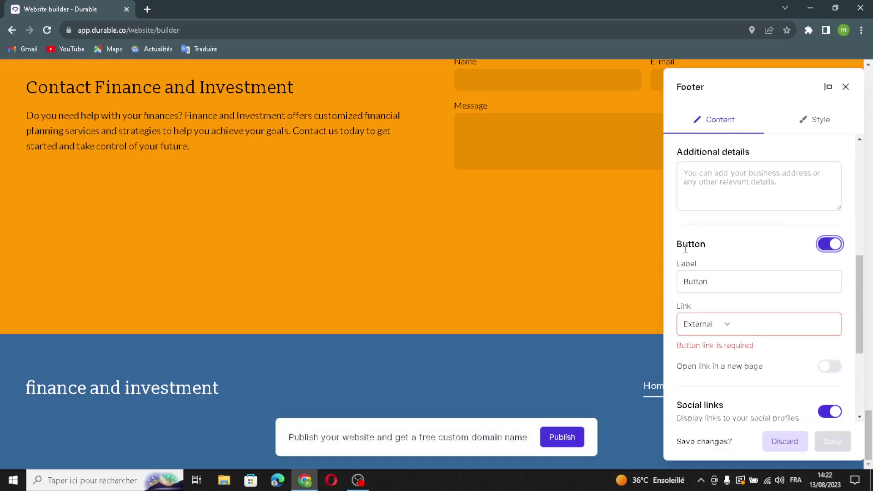
{"action": "double_click", "coordinate": [697, 280]}
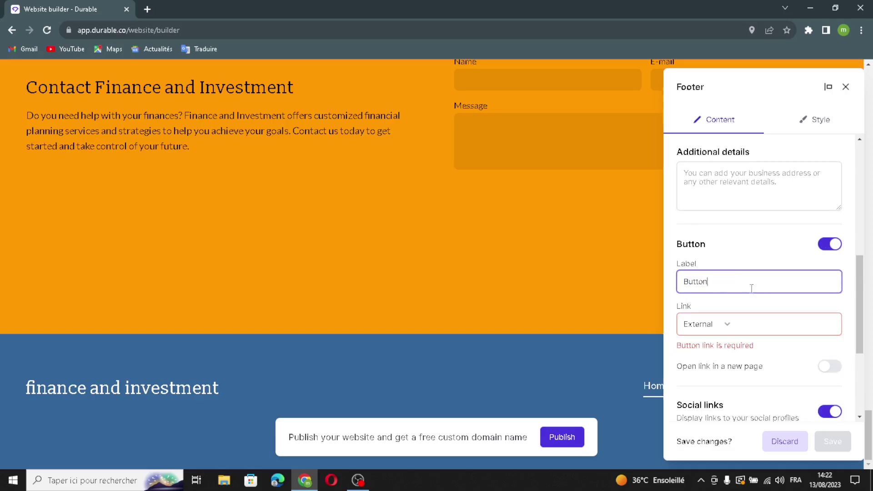
{"action": "left_click", "coordinate": [769, 323]}
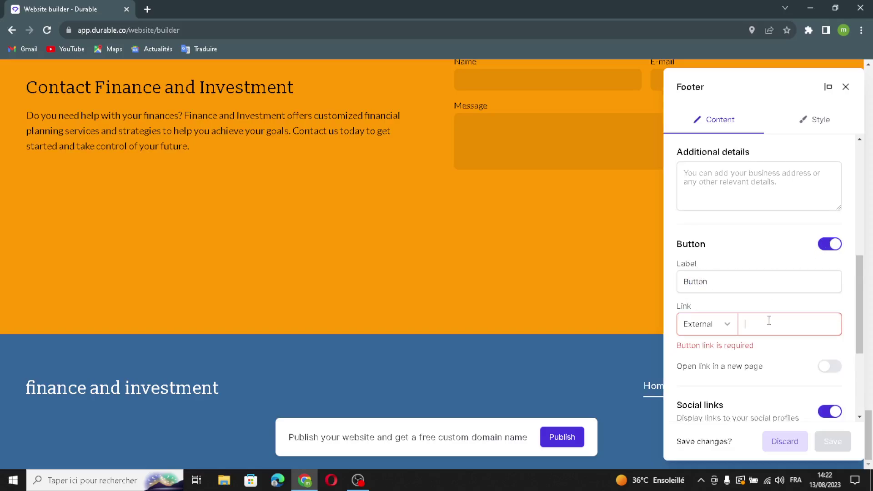
{"action": "left_click", "coordinate": [829, 245]}
{"action": "left_click", "coordinate": [832, 440]}
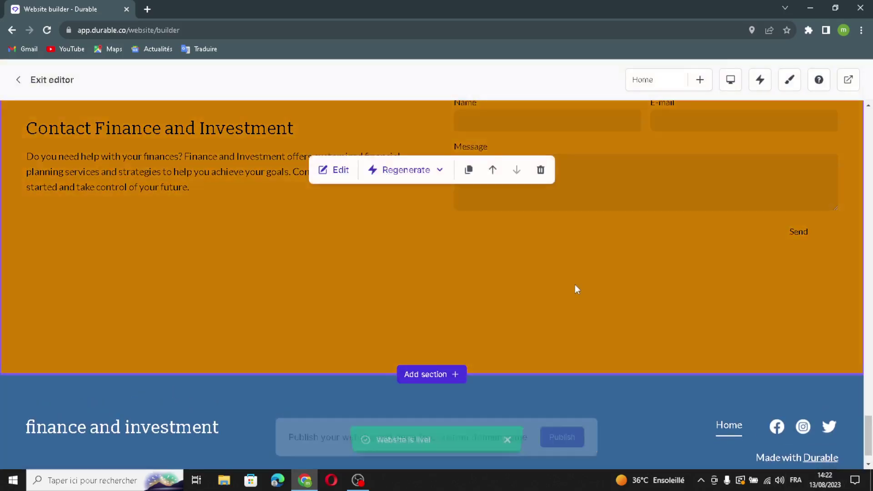
Regenerate only the content of the Our Services section with AI and look over the new services.
{"action": "scroll", "coordinate": [575, 287], "scroll_direction": "up", "scroll_amount": 5}
{"action": "scroll", "coordinate": [574, 289], "scroll_direction": "up", "scroll_amount": 15}
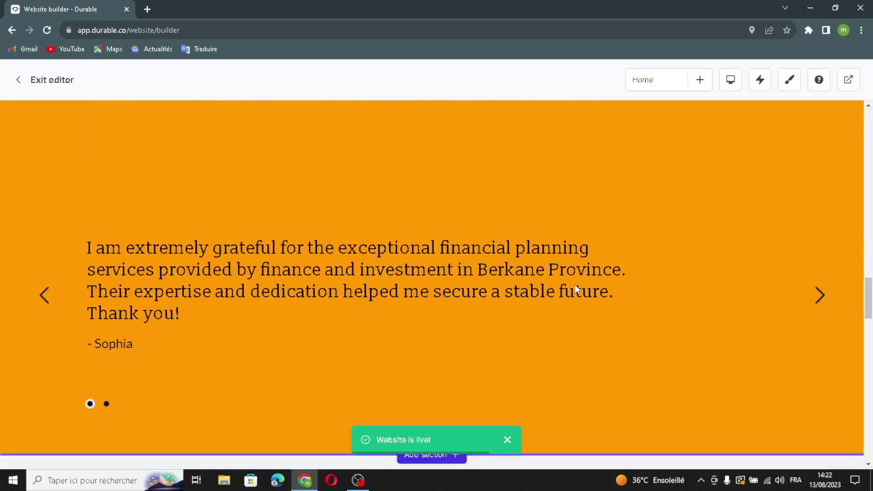
{"action": "scroll", "coordinate": [575, 286], "scroll_direction": "up", "scroll_amount": 4}
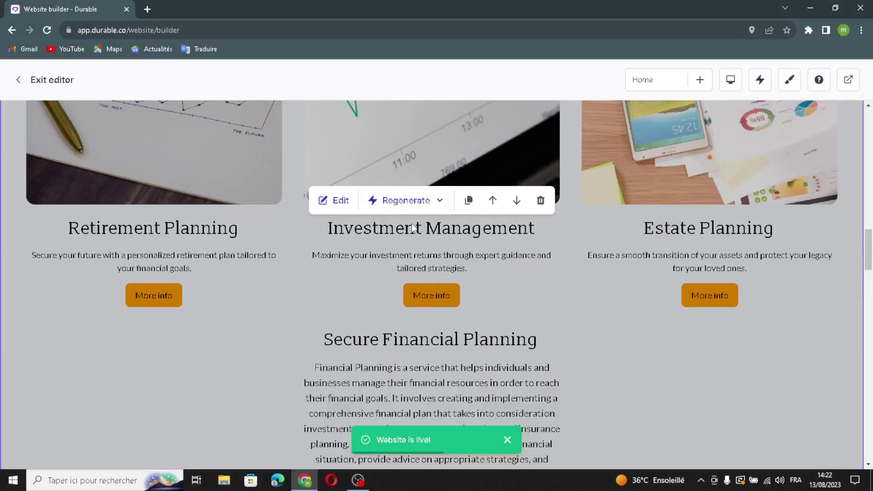
{"action": "left_click", "coordinate": [405, 200]}
{"action": "left_click", "coordinate": [416, 235]}
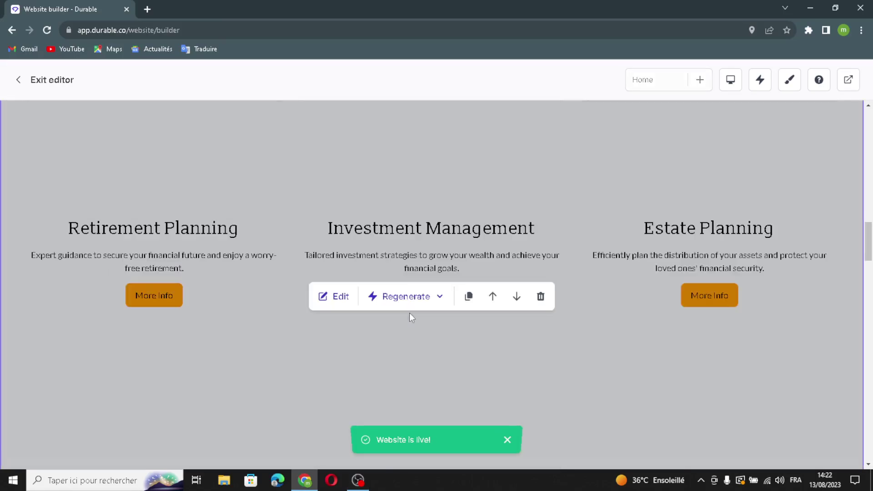
{"action": "scroll", "coordinate": [409, 313], "scroll_direction": "down", "scroll_amount": 2}
{"action": "scroll", "coordinate": [411, 231], "scroll_direction": "down", "scroll_amount": 5}
{"action": "scroll", "coordinate": [411, 231], "scroll_direction": "down", "scroll_amount": 3}
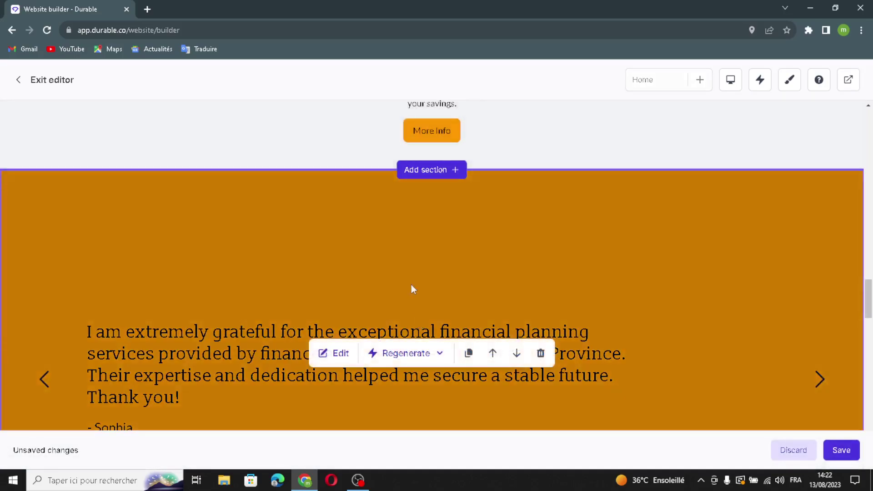
Regenerate only the style of the Professional Financial Planning section above Our Services.
{"action": "scroll", "coordinate": [416, 253], "scroll_direction": "up", "scroll_amount": 10}
{"action": "scroll", "coordinate": [384, 185], "scroll_direction": "up", "scroll_amount": 7}
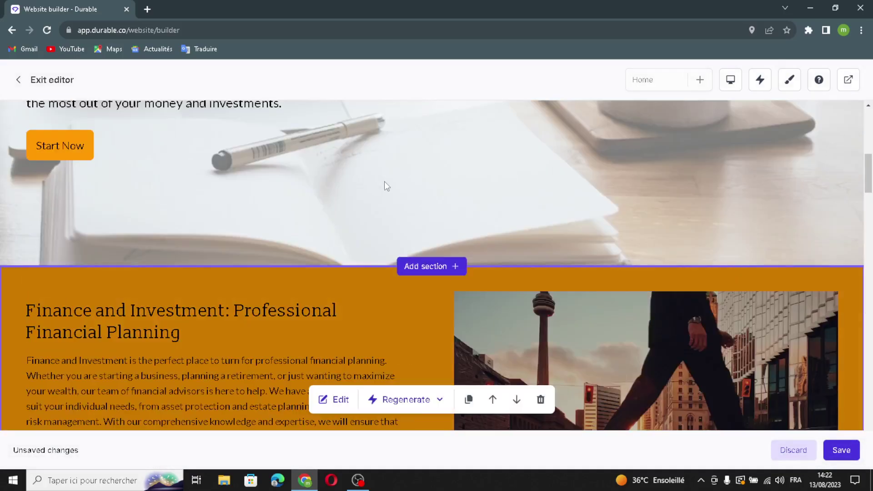
{"action": "scroll", "coordinate": [427, 303], "scroll_direction": "down", "scroll_amount": 4}
{"action": "left_click", "coordinate": [429, 181]}
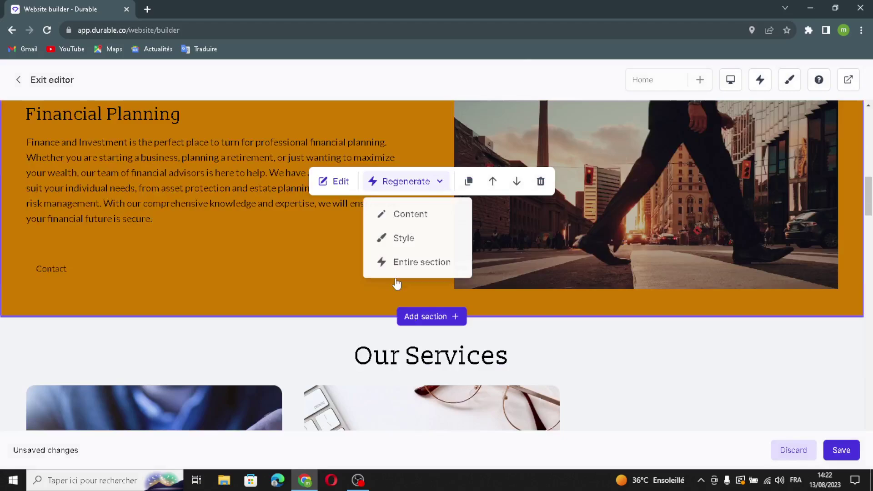
{"action": "left_click", "coordinate": [403, 238]}
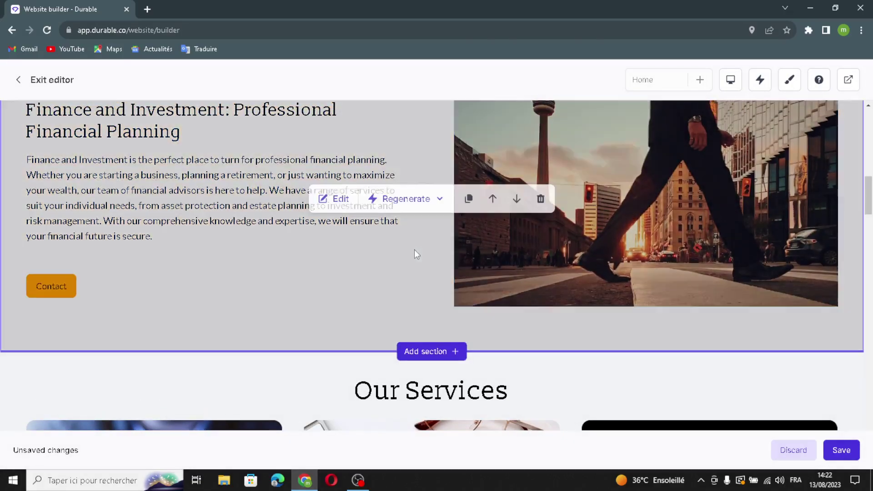
Review the page from its banner downwards and regenerate the entire Location section with AI.
{"action": "scroll", "coordinate": [473, 241], "scroll_direction": "up", "scroll_amount": 8}
{"action": "scroll", "coordinate": [487, 227], "scroll_direction": "up", "scroll_amount": 4}
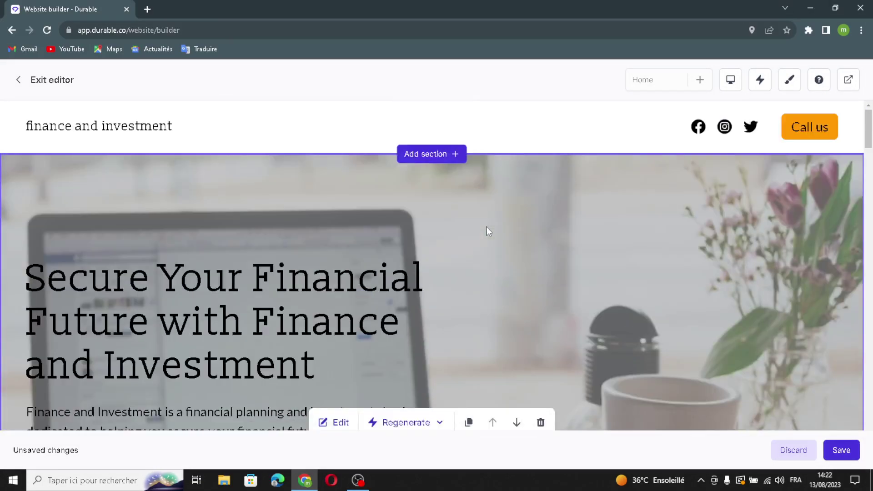
{"action": "scroll", "coordinate": [449, 331], "scroll_direction": "down", "scroll_amount": 20}
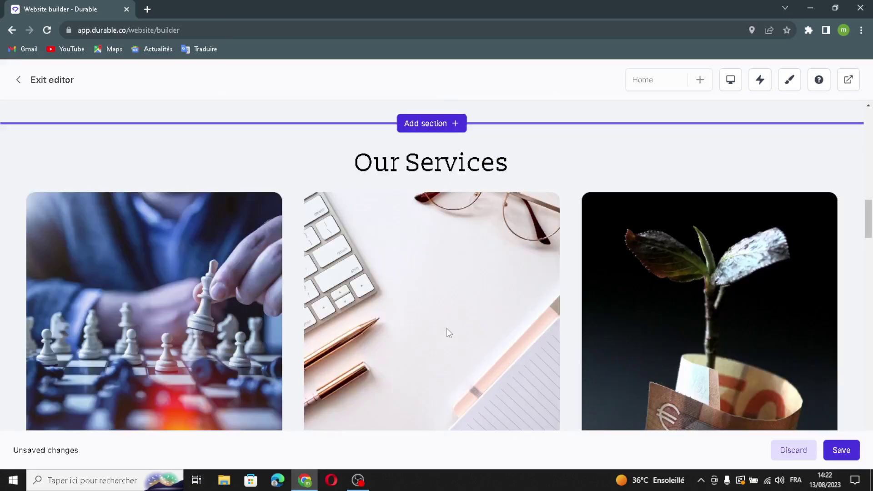
{"action": "scroll", "coordinate": [447, 328], "scroll_direction": "down", "scroll_amount": 20}
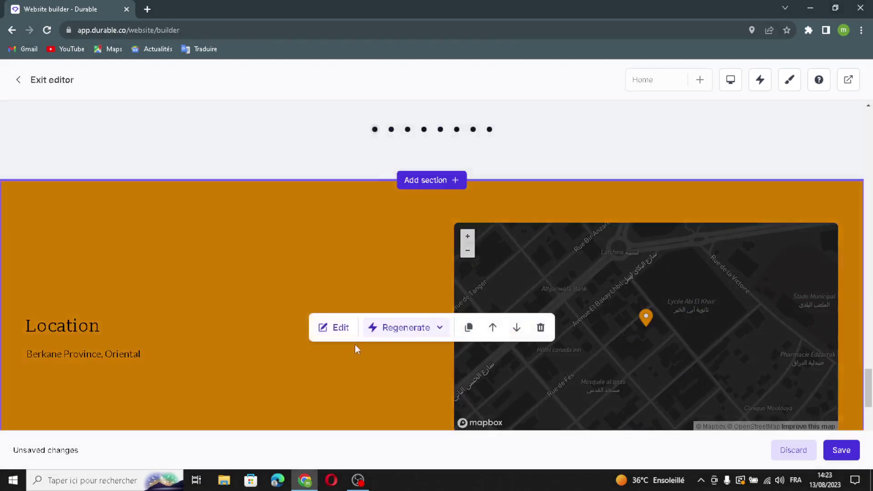
{"action": "left_click", "coordinate": [400, 328]}
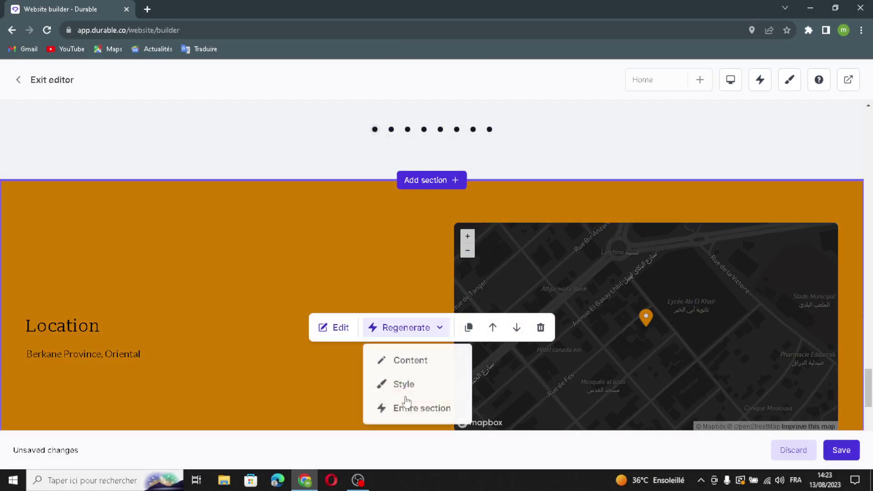
{"action": "left_click", "coordinate": [410, 406]}
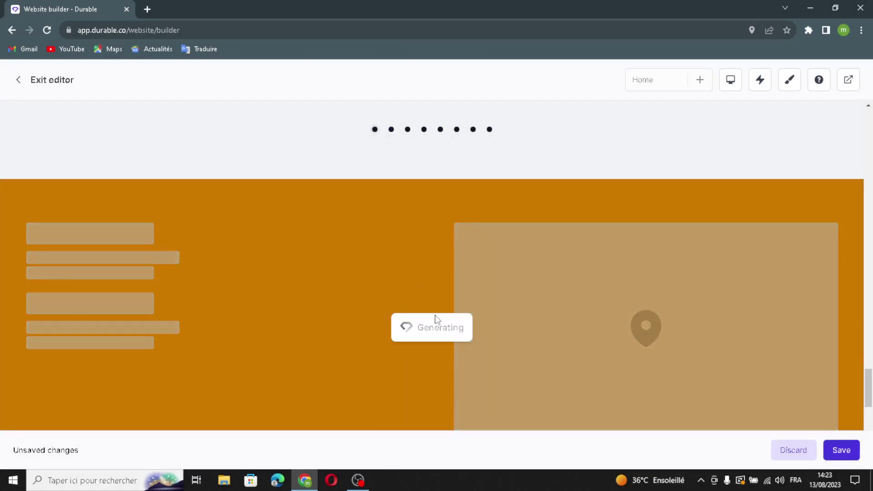
Duplicate the Contact Finance and Investment form section and delete the copy.
{"action": "scroll", "coordinate": [435, 319], "scroll_direction": "down", "scroll_amount": 1}
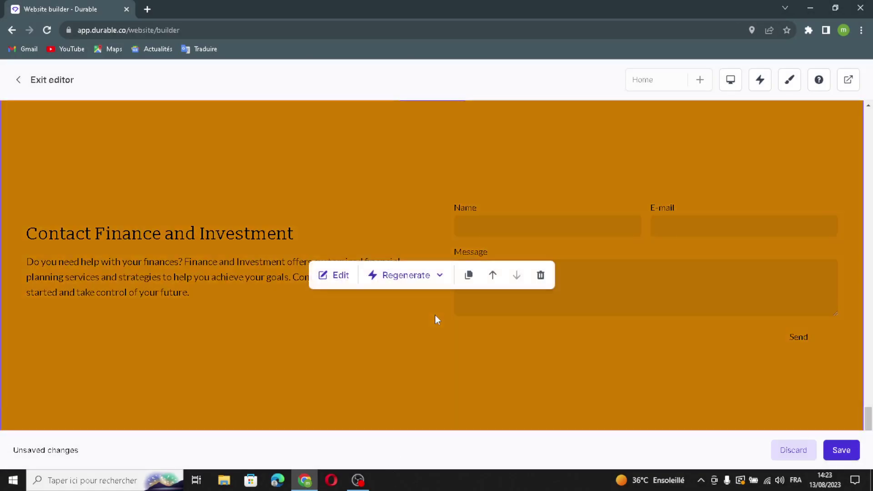
{"action": "left_click", "coordinate": [472, 281]}
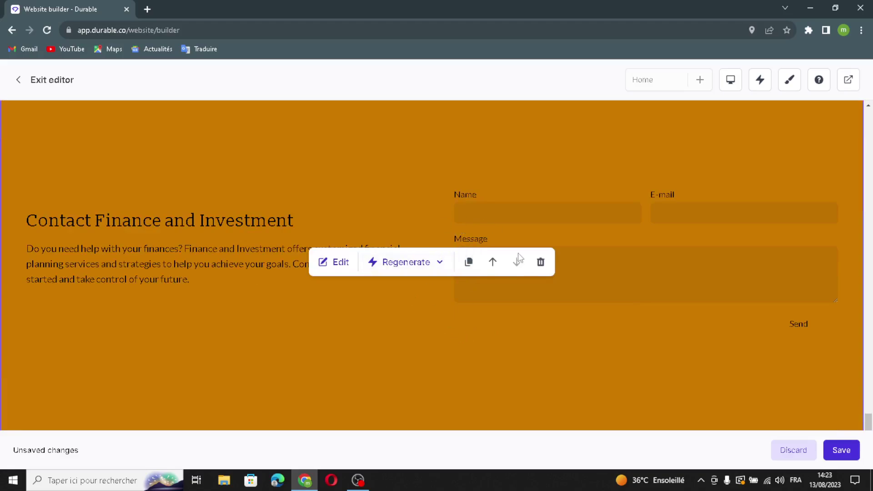
{"action": "left_click", "coordinate": [540, 263]}
{"action": "left_click", "coordinate": [523, 286]}
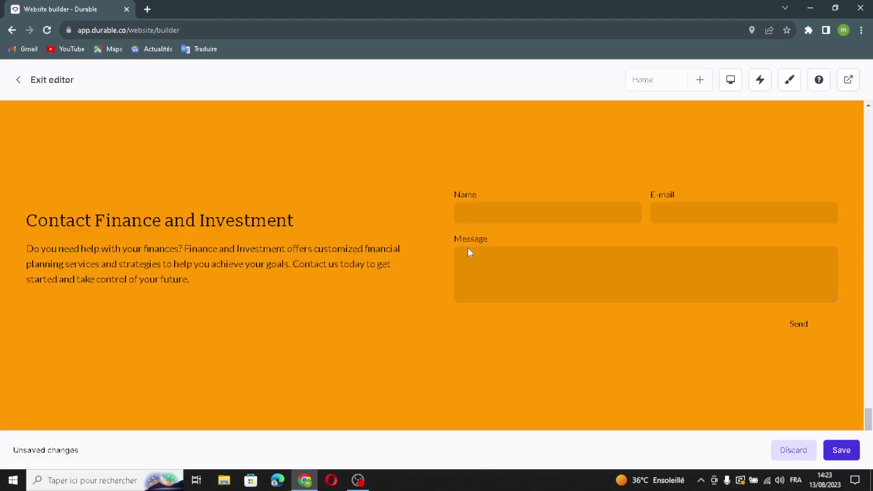
Move the Contact Finance and Investment form section up one position on the page, above the Location section.
{"action": "scroll", "coordinate": [468, 249], "scroll_direction": "up", "scroll_amount": 3}
{"action": "scroll", "coordinate": [489, 325], "scroll_direction": "down", "scroll_amount": 4}
{"action": "left_click", "coordinate": [493, 263]}
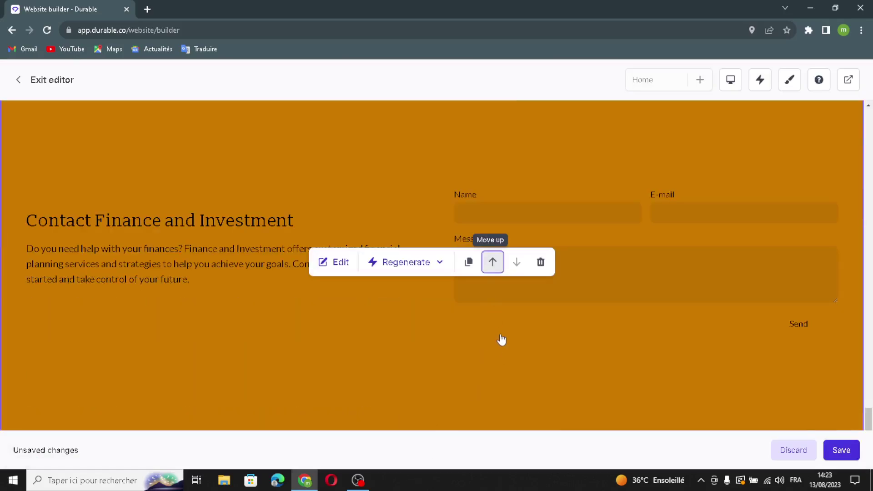
{"action": "scroll", "coordinate": [503, 271], "scroll_direction": "up", "scroll_amount": 4}
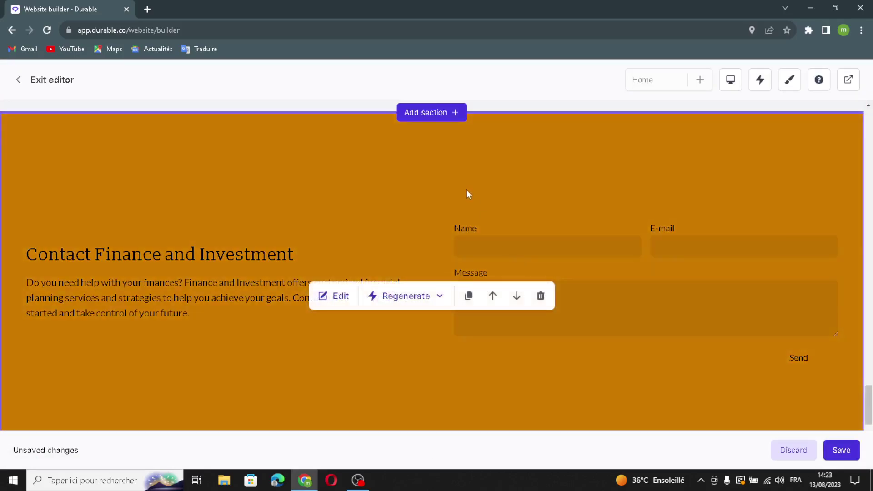
Move the Contact Finance and Investment form section down one position, below the Location section, and save the website changes.
{"action": "left_click", "coordinate": [517, 295]}
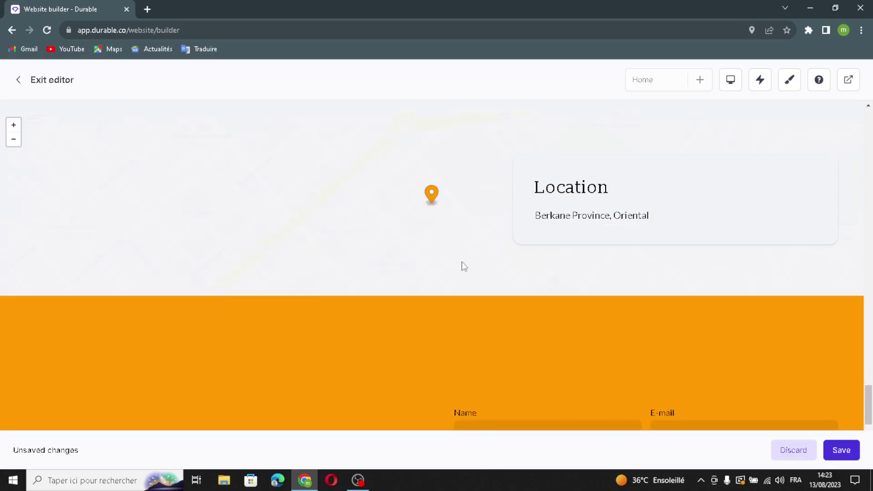
{"action": "scroll", "coordinate": [462, 264], "scroll_direction": "down", "scroll_amount": 15}
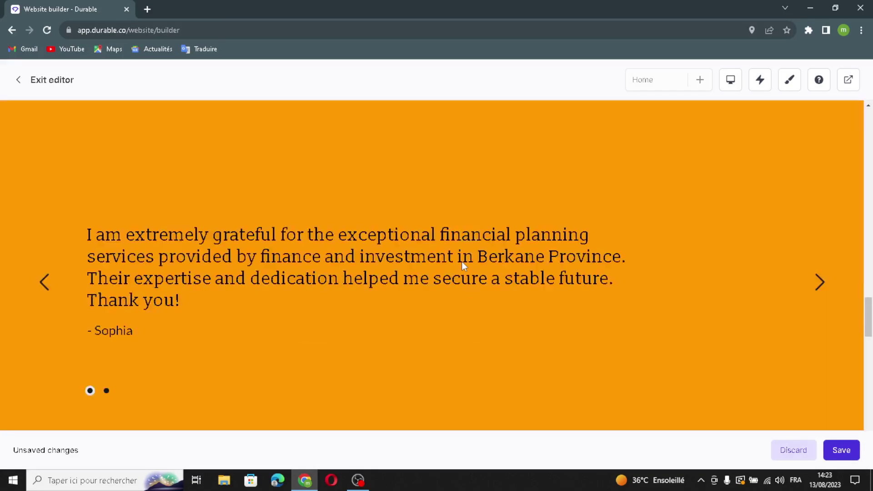
{"action": "scroll", "coordinate": [462, 261], "scroll_direction": "up", "scroll_amount": 10}
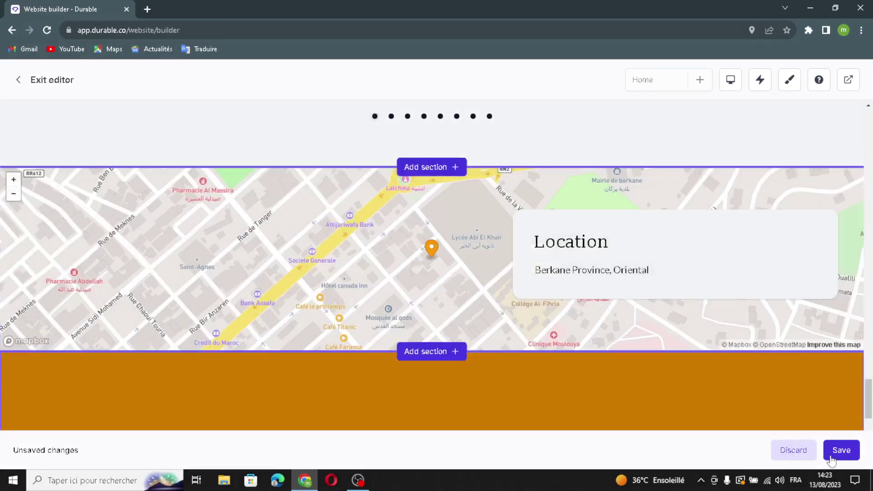
{"action": "left_click", "coordinate": [833, 452]}
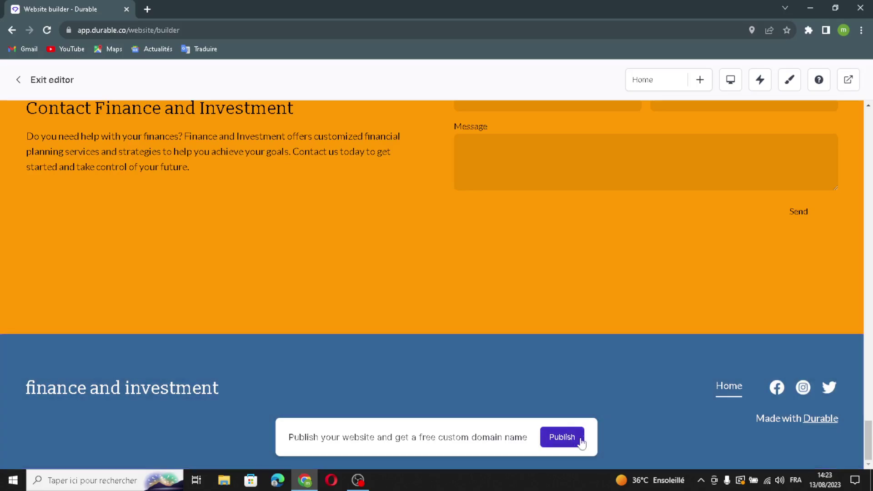
{"action": "scroll", "coordinate": [473, 276], "scroll_direction": "up", "scroll_amount": 20}
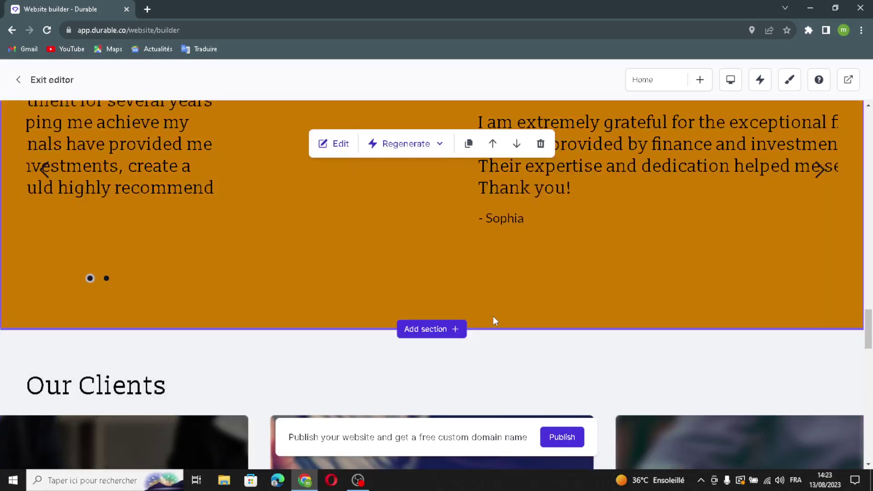
{"action": "scroll", "coordinate": [444, 248], "scroll_direction": "up", "scroll_amount": 7}
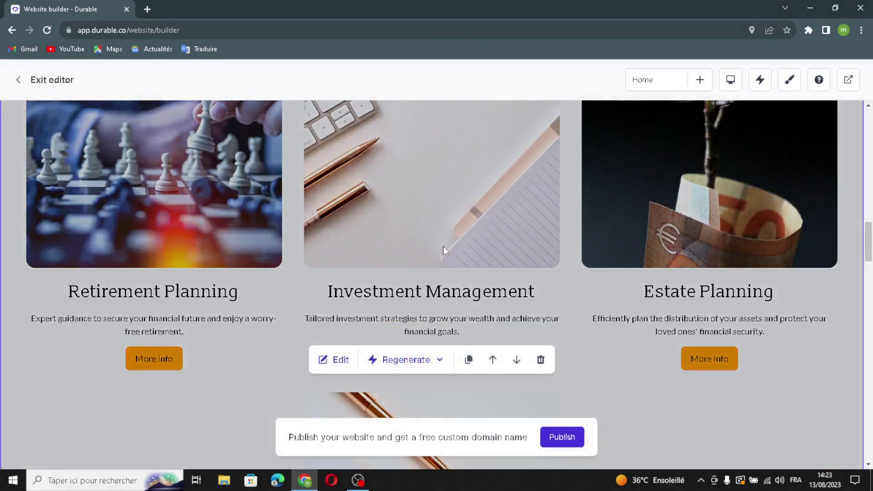